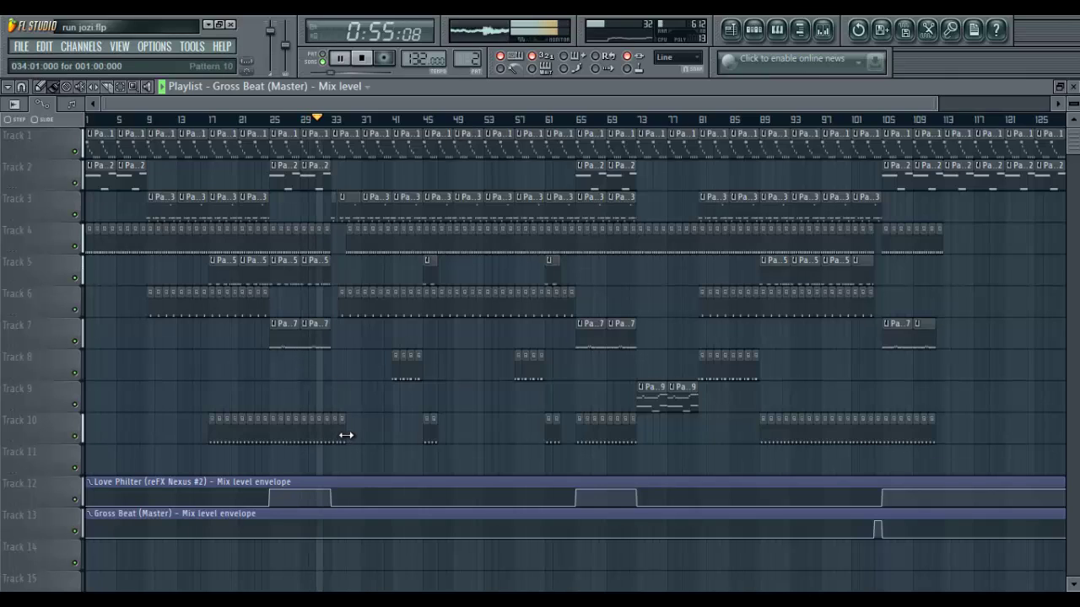
Delete the extra Pattern 10 clips on Track 10 between bars 33 and 35 of the playlist.
left_click_drag(342, 436, 330, 437)
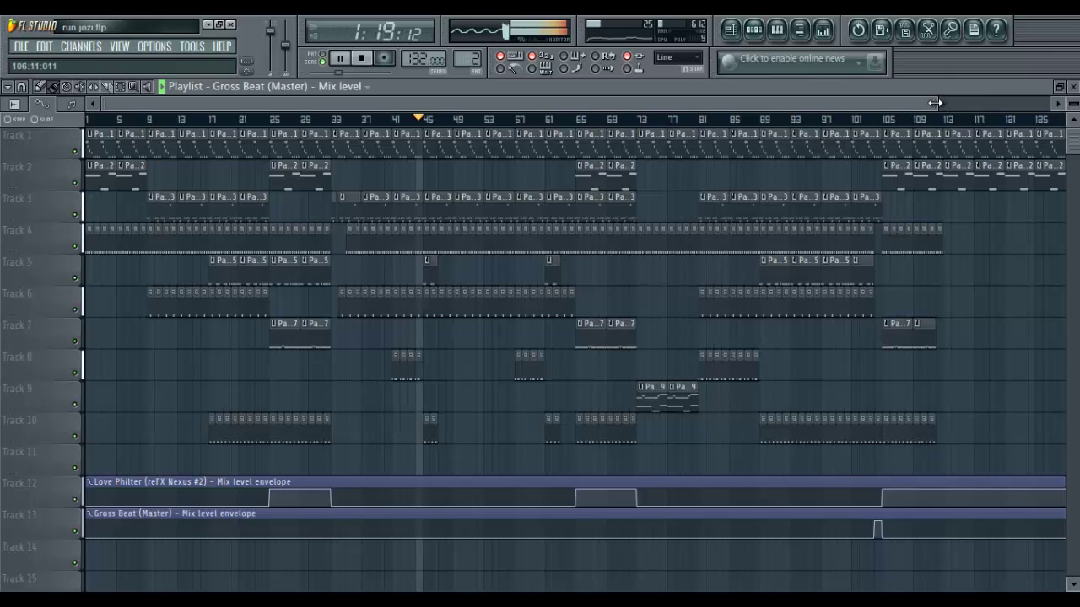
Bring up Pattern 4 in the step sequencer to view its Hat_Open_04 hits.
left_click_drag(938, 103, 588, 124)
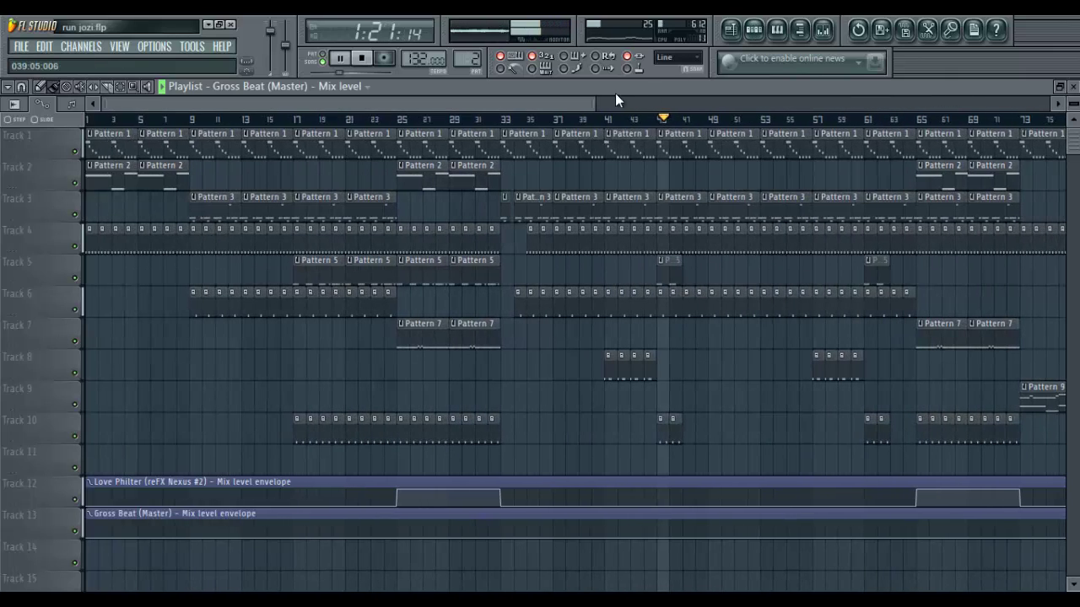
left_click(756, 32)
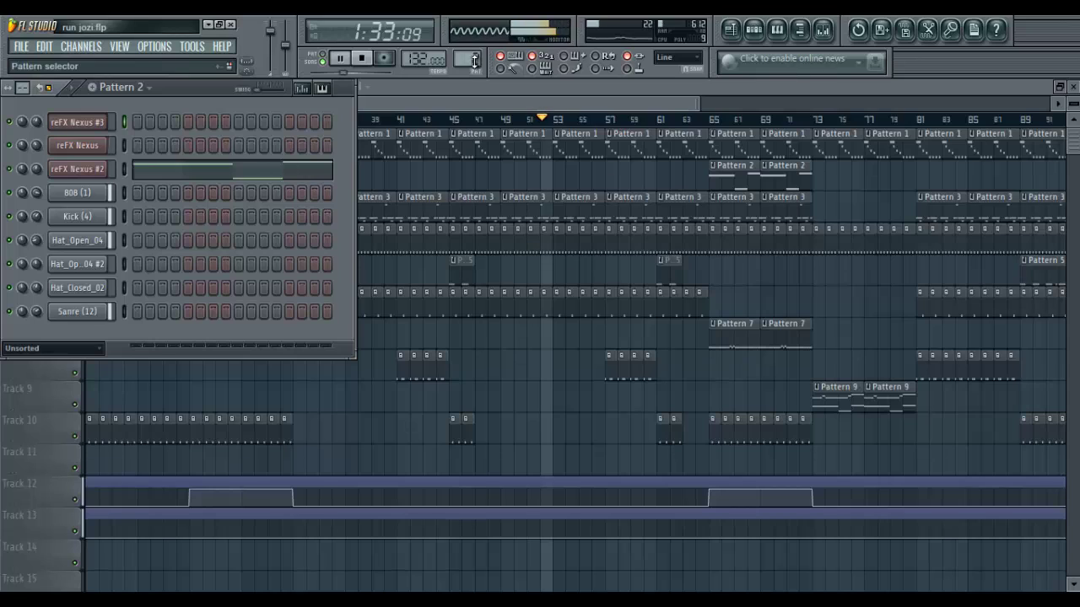
scroll(474, 66, "down", 1)
scroll(469, 59, "up", 3)
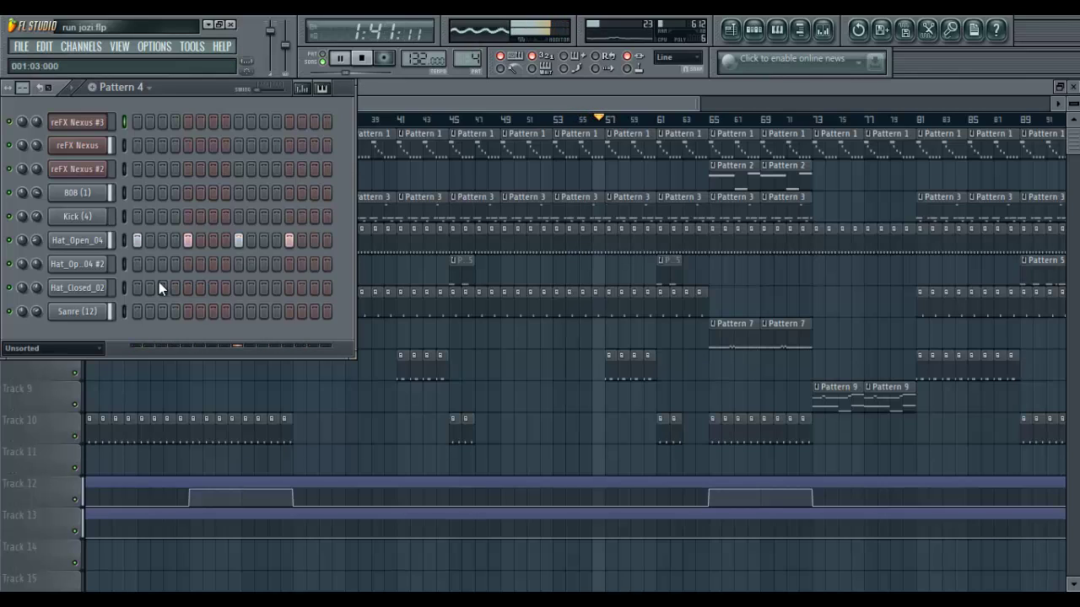
Add Hat_Open_04 #2 hits on steps 1, 5, 9 and 13 of Pattern 4.
left_click(137, 264)
left_click(187, 264)
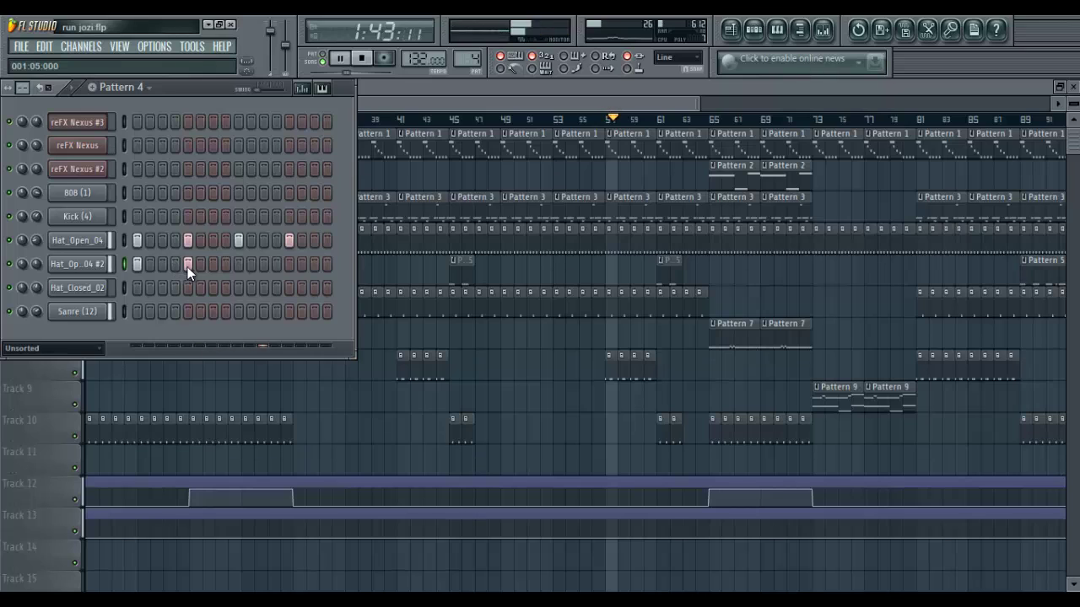
left_click(250, 264)
left_click(251, 264)
left_click(238, 264)
left_click(289, 264)
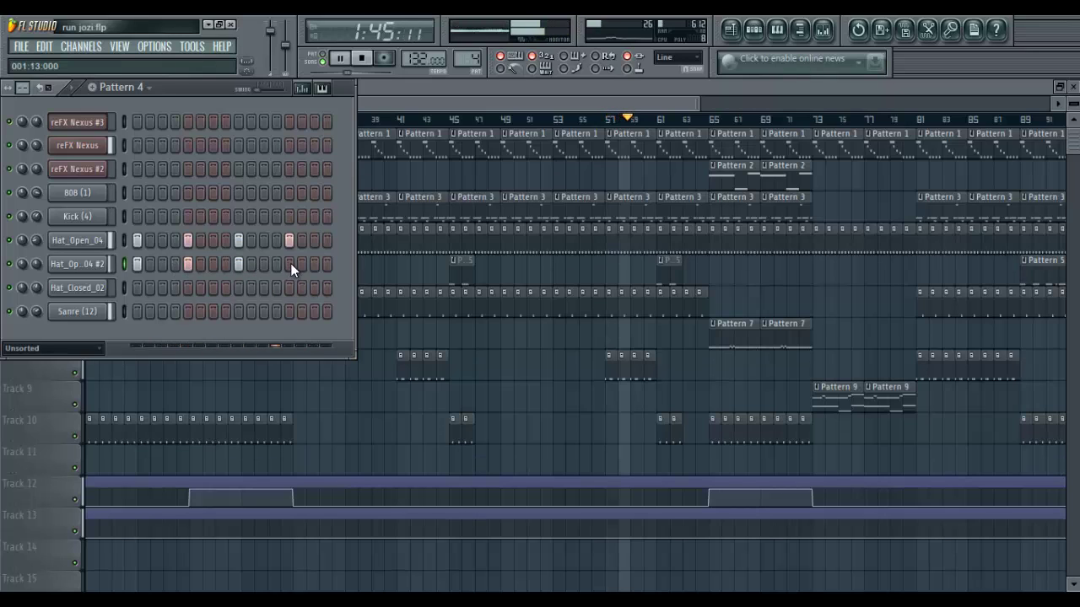
Remove the Hat_Open_04 hits on steps 5, 9 and 13 of Pattern 4, and put them back.
left_click(289, 240)
left_click(238, 241)
left_click(187, 240)
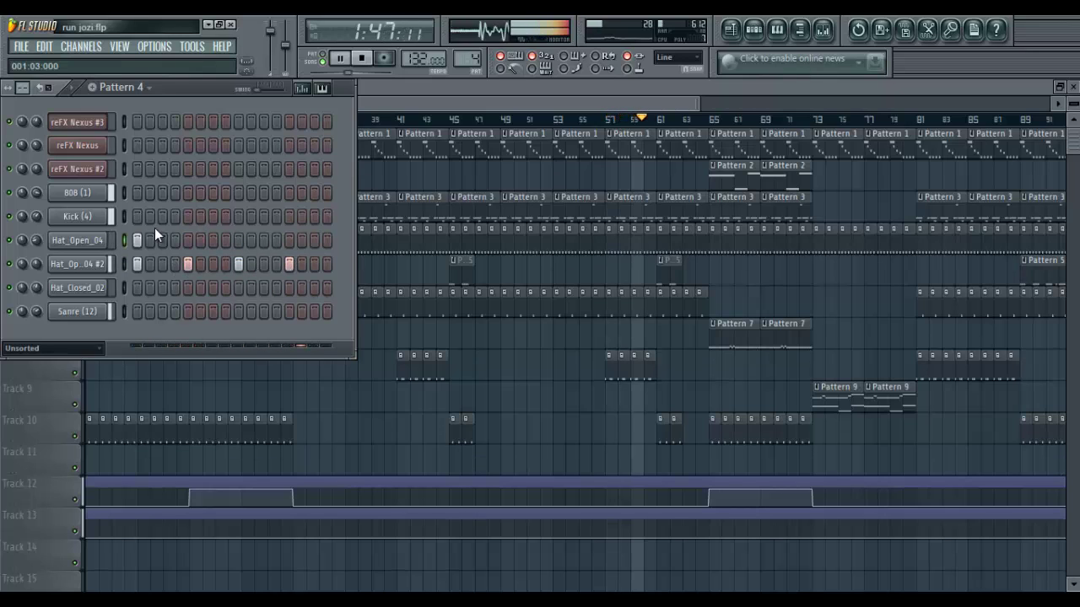
left_click(187, 240)
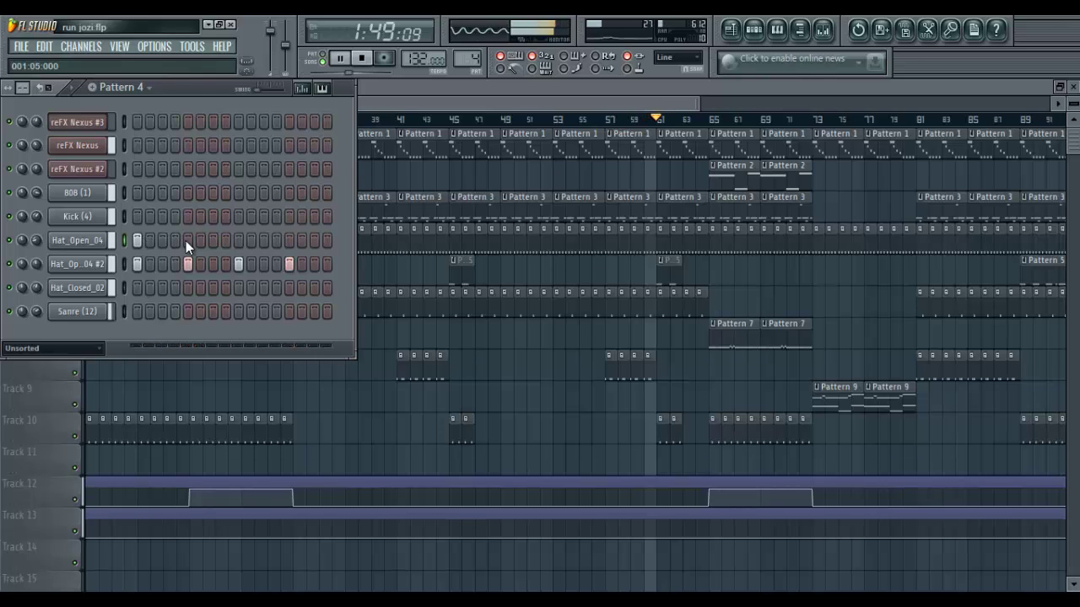
left_click(238, 240)
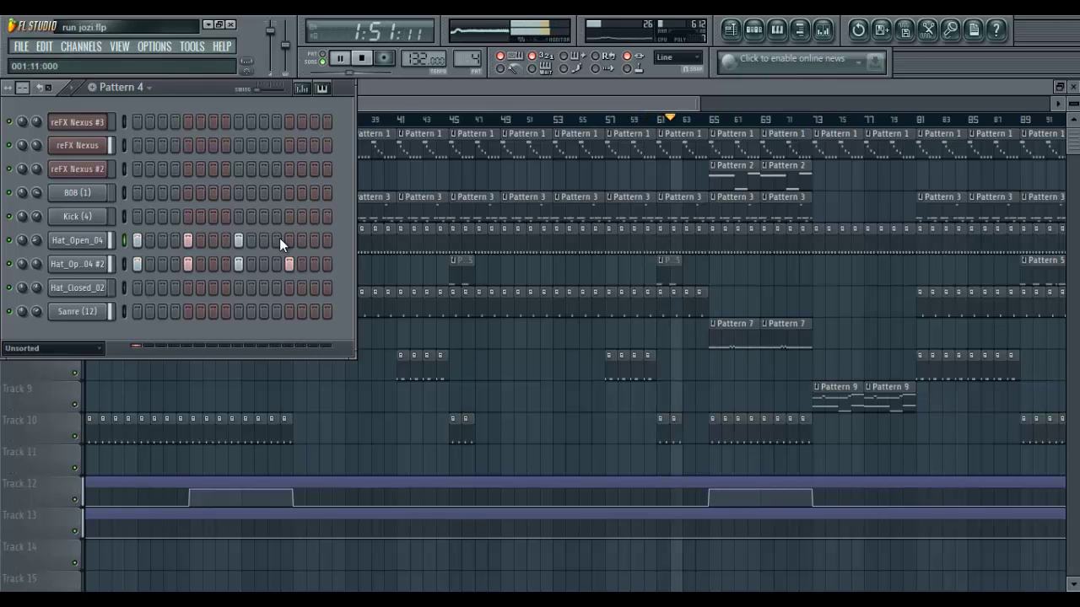
left_click(288, 241)
Clear the Hat_Open_04 #2 hits on steps 13, 9, 5 and 1 of Pattern 4.
left_click(289, 264)
left_click(238, 264)
left_click(187, 264)
left_click(137, 264)
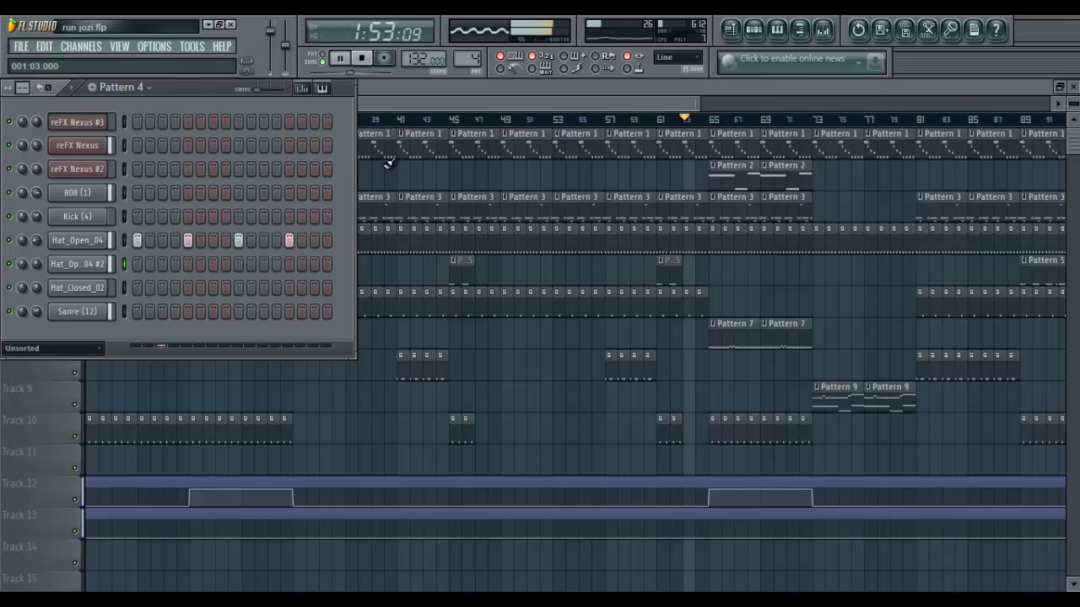
View Pattern 10 in the step sequencer, and return to a wider view of the playlist arrangement.
left_click_drag(476, 57, 472, 574)
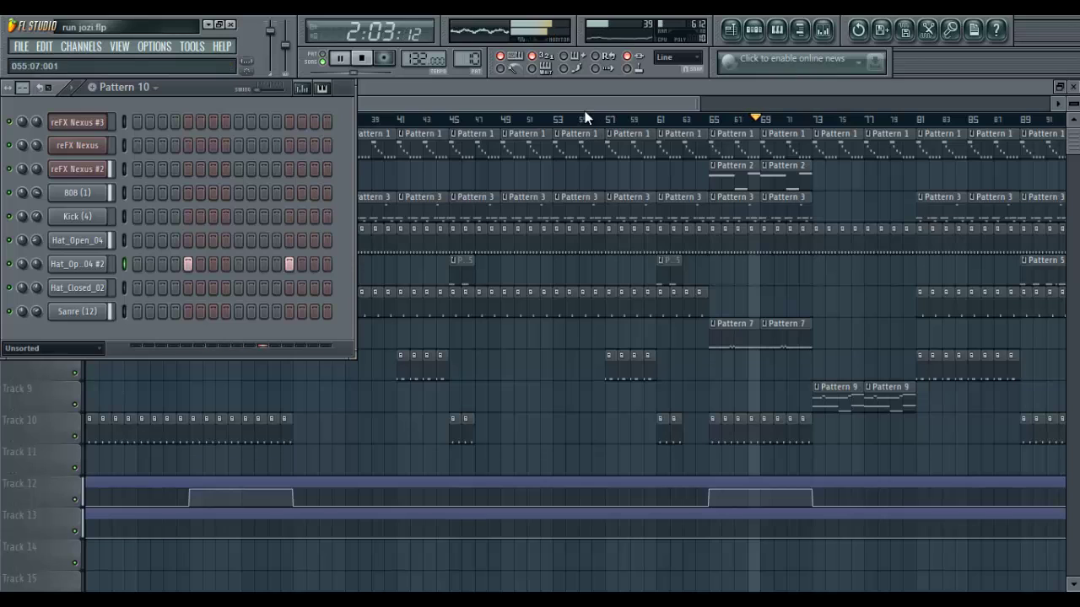
left_click(617, 105)
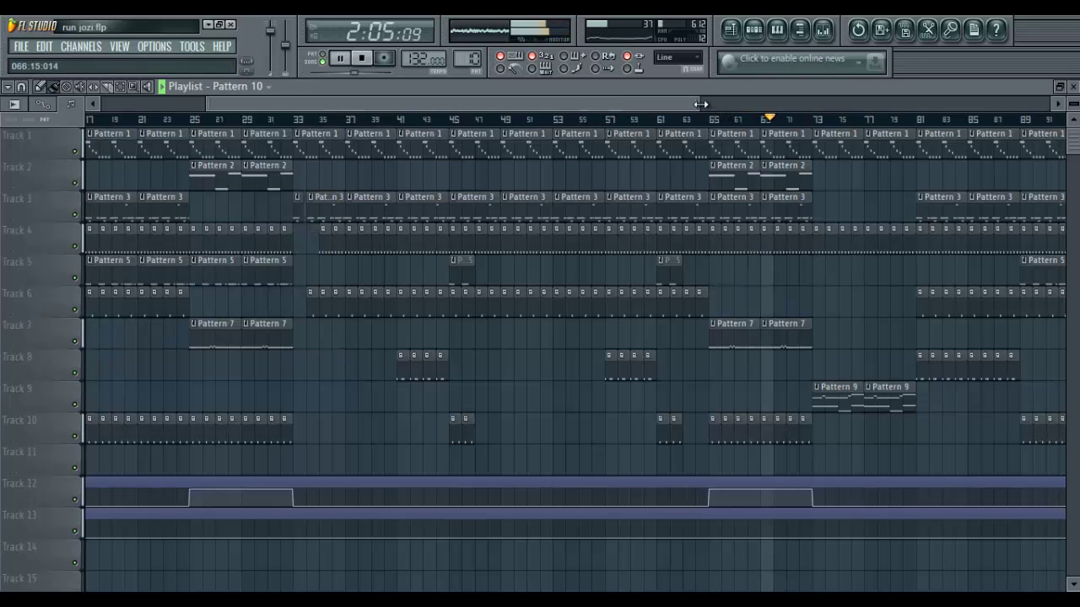
left_click_drag(702, 103, 870, 112)
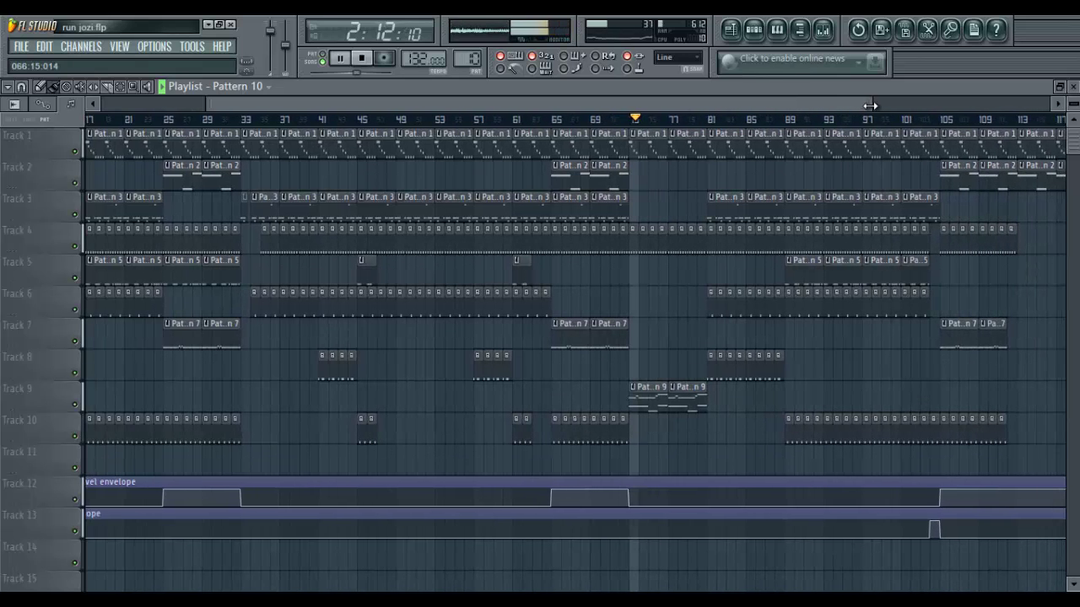
Bring up the step sequencer and open the channel settings of Hat_Open_04 #2.
left_click(757, 34)
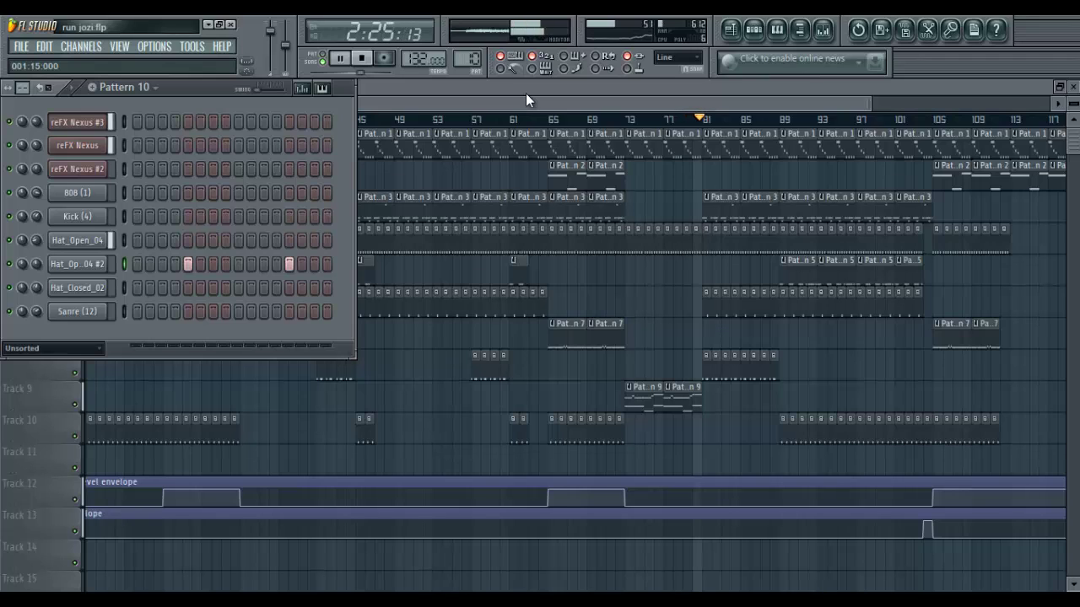
left_click(755, 34)
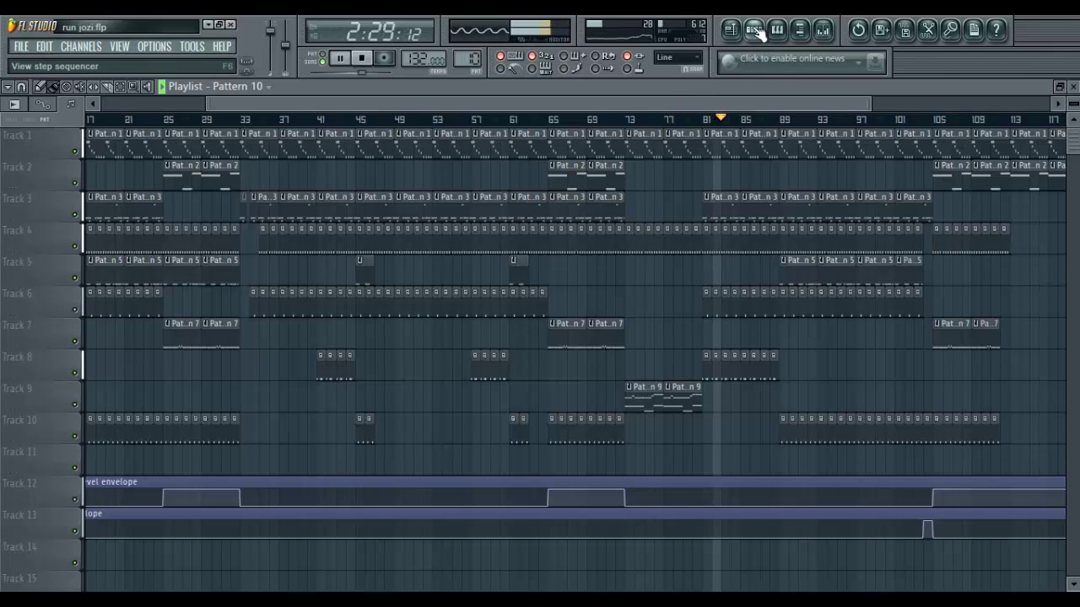
left_click(754, 32)
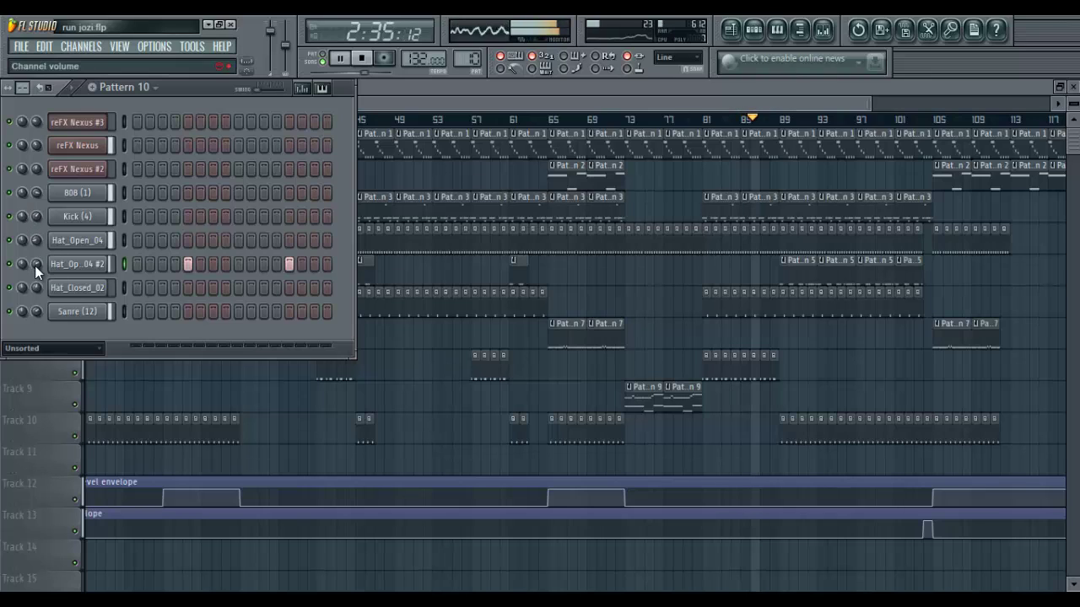
mouse_move(34, 266)
left_mouse_down()
mouse_move(32, 240)
mouse_move(35, 267)
left_mouse_up()
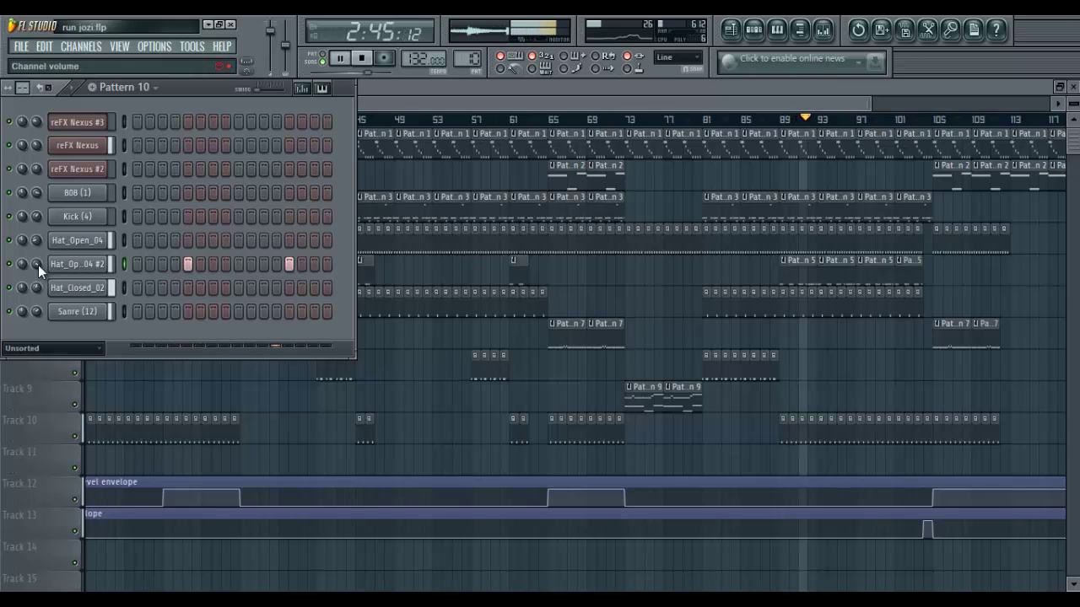
left_click(86, 266)
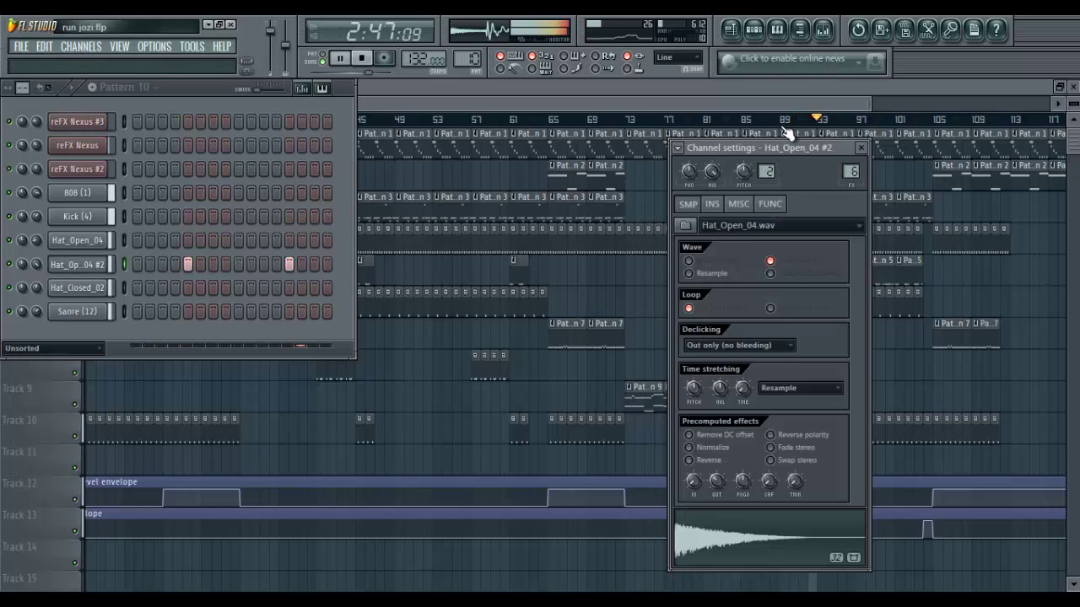
Inspect the Fruity Parametric EQ 2 on the Hat_Open_04 #2 mixer track, and close it.
left_click(823, 31)
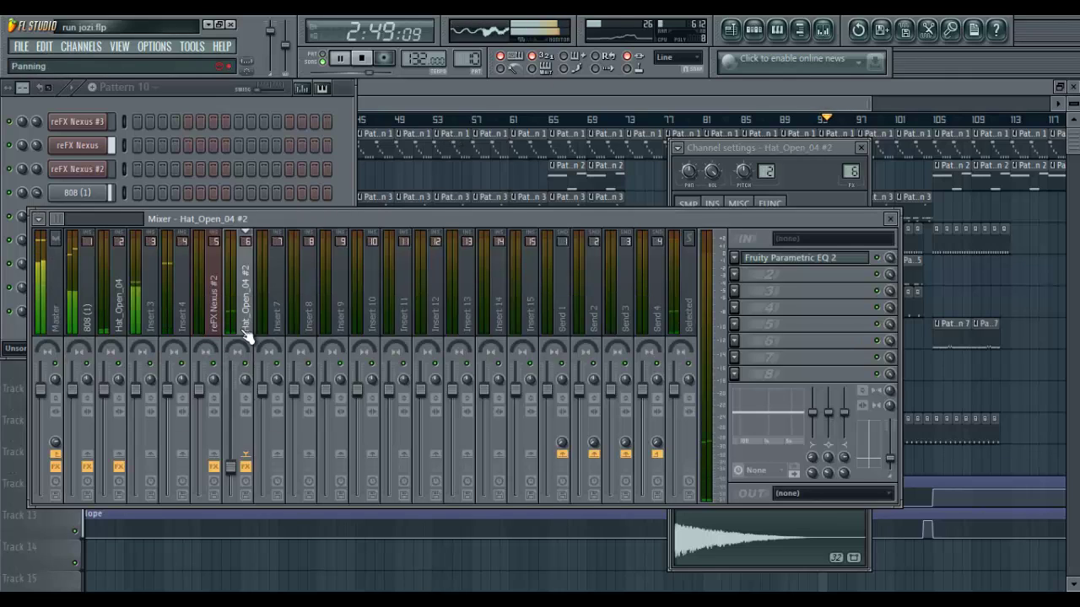
left_click(773, 265)
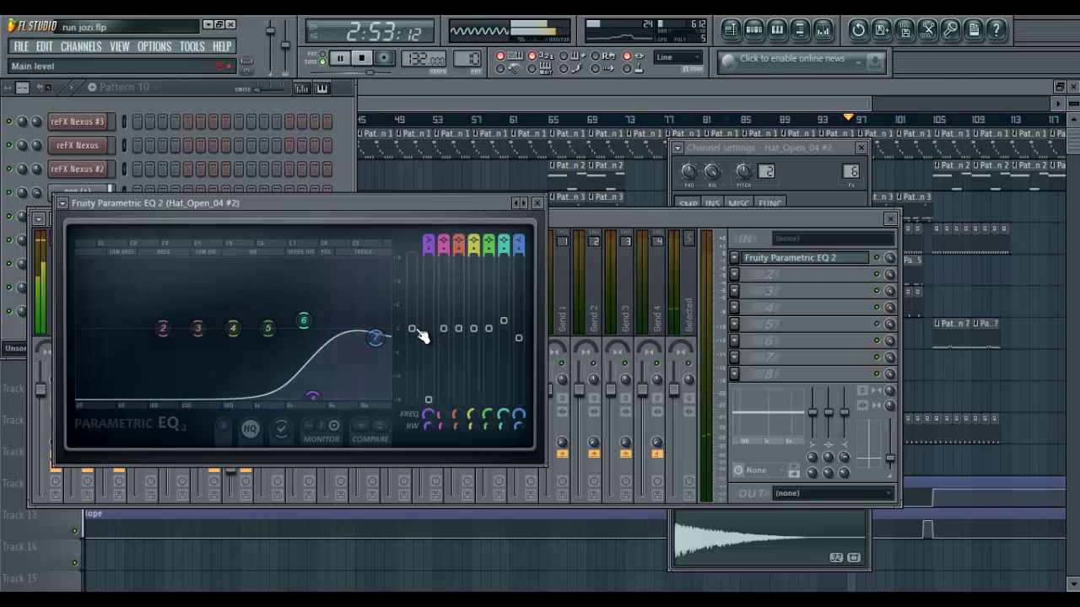
left_click(536, 203)
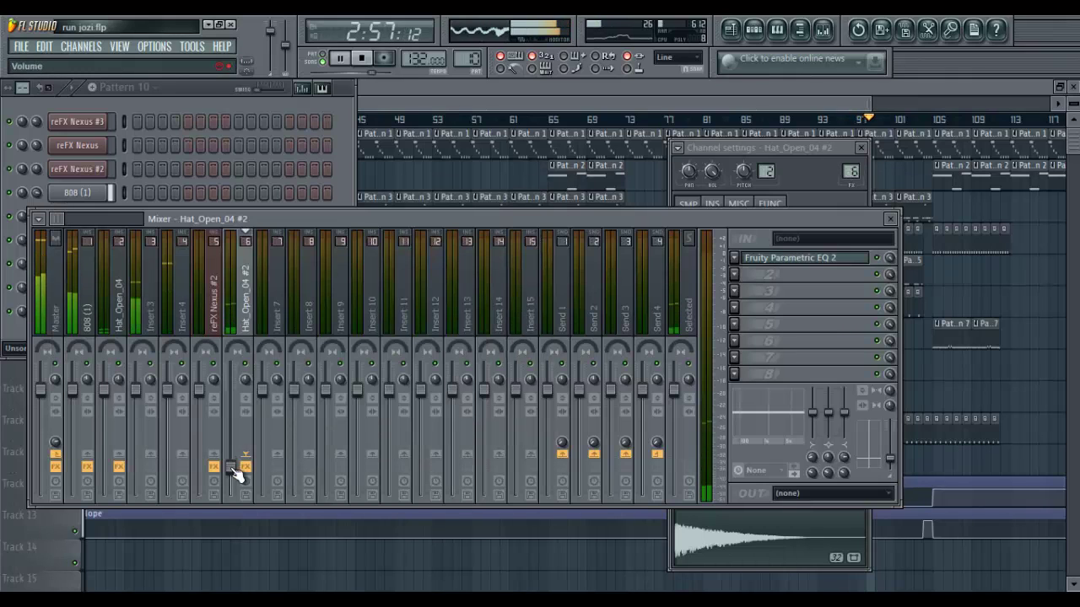
Raise the volume of the Hat_Open_04 #2 mixer track slightly, and return to the playlist.
left_click_drag(230, 467, 236, 489)
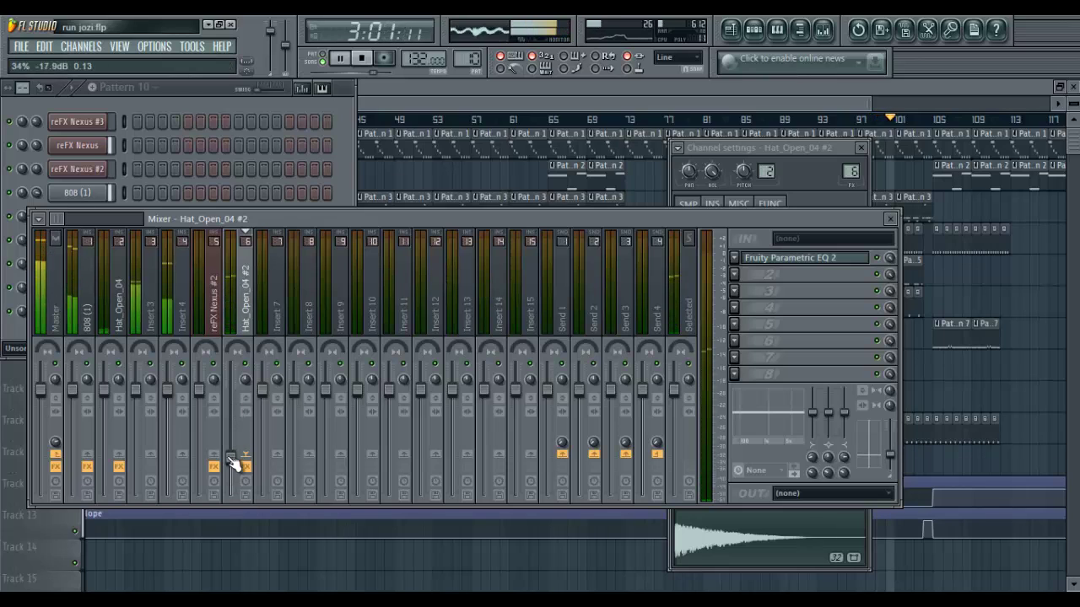
scroll(233, 453, "down", 2)
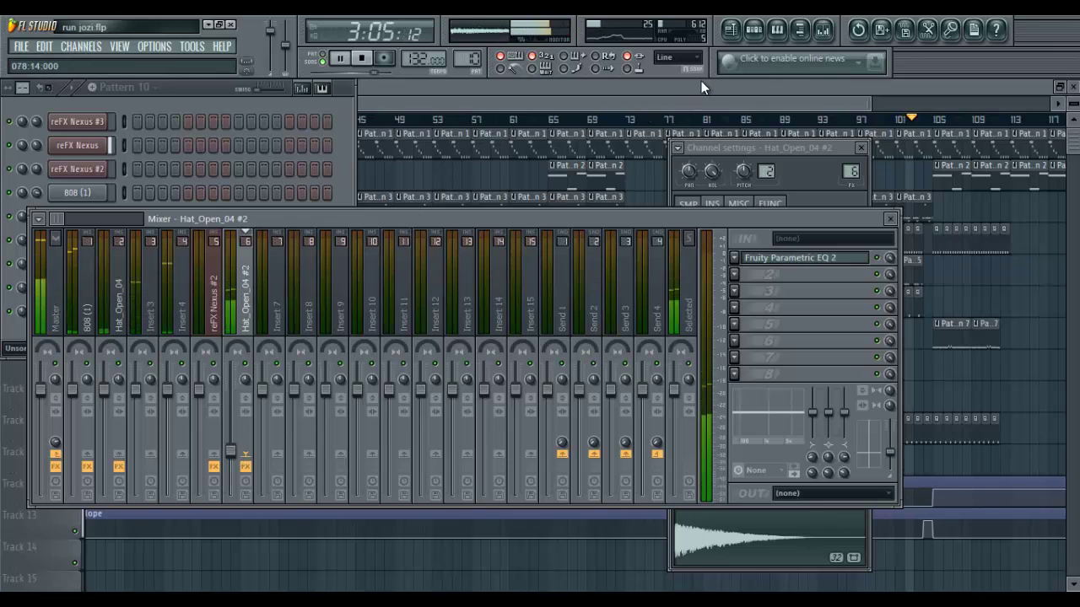
left_click(705, 102)
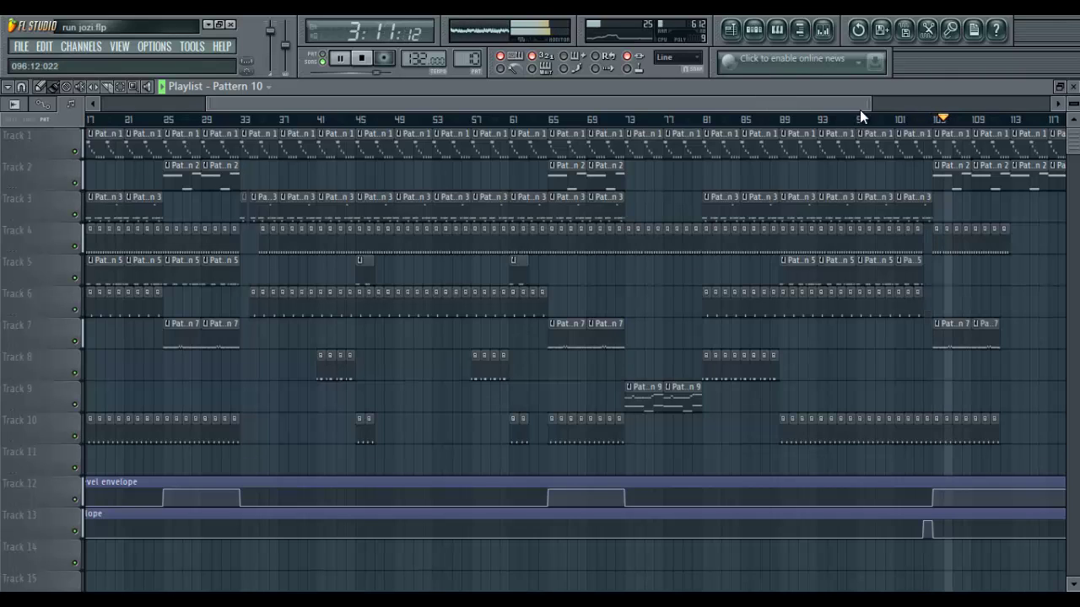
Inspect the Fruity Love Philter effect on the reFX Nexus #2 mixer track, and close it along with the mixer.
left_click_drag(870, 103, 1012, 103)
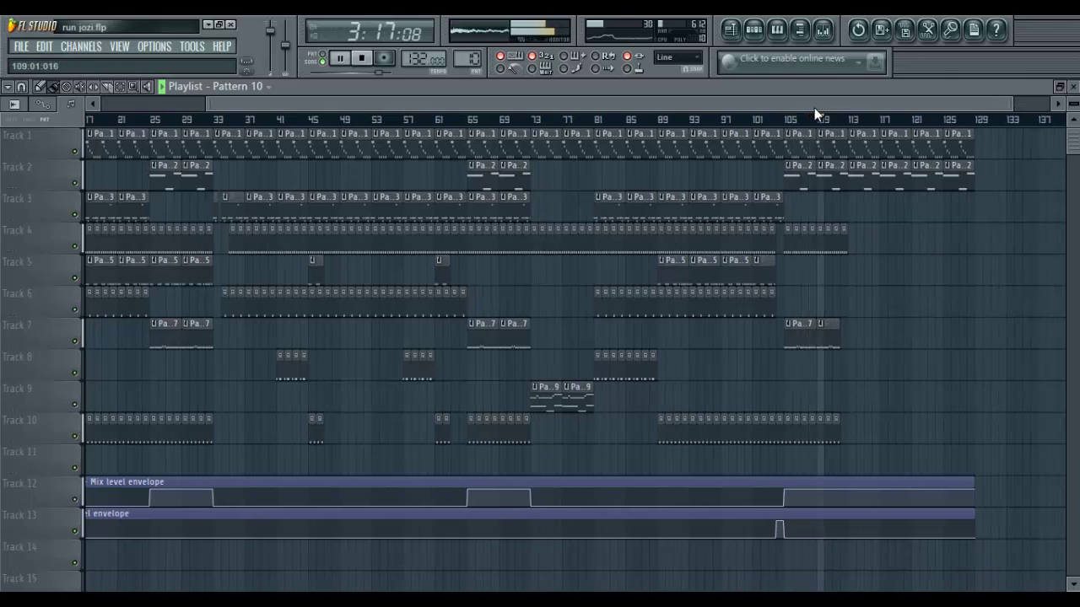
left_click(823, 30)
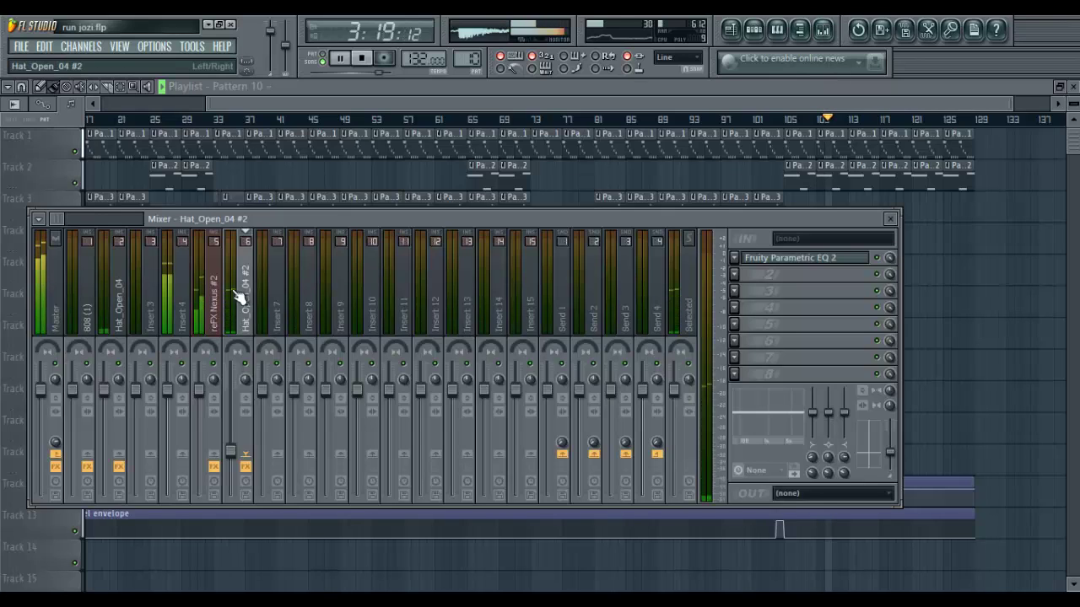
left_click(814, 266)
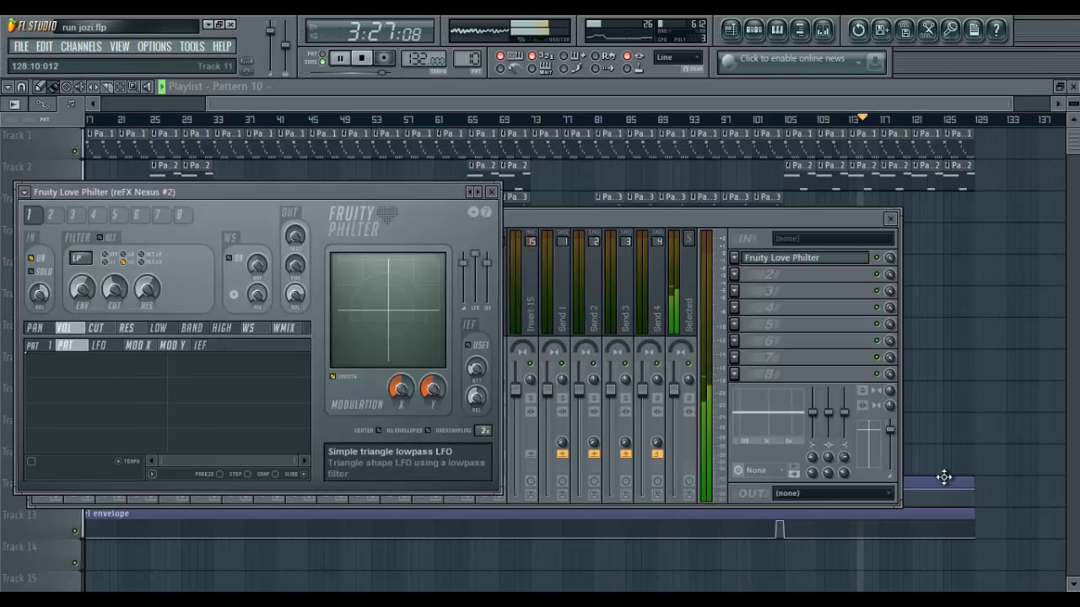
left_click(891, 220)
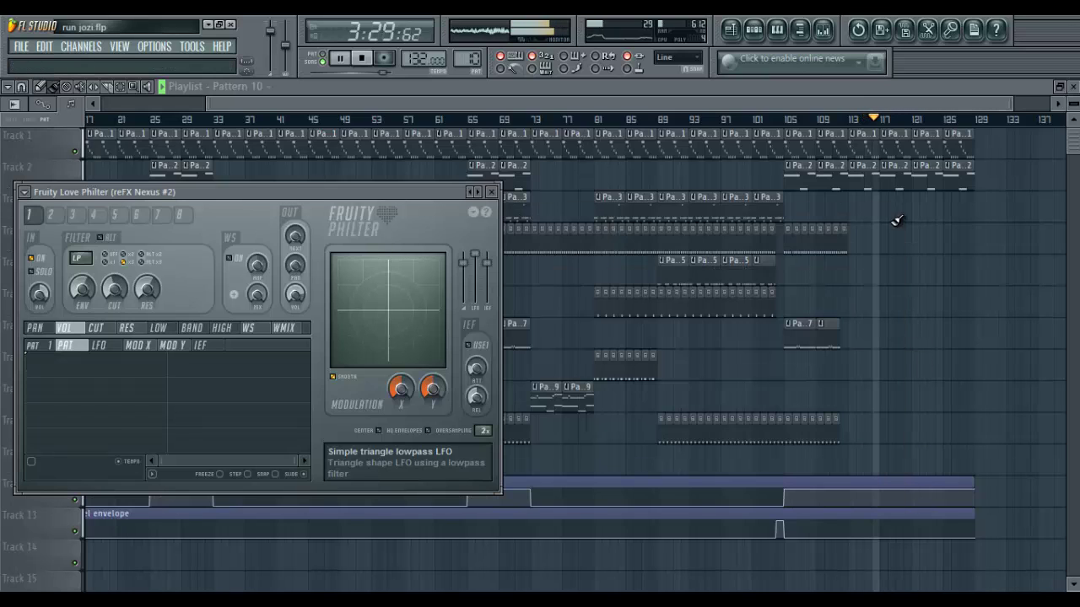
left_click(492, 192)
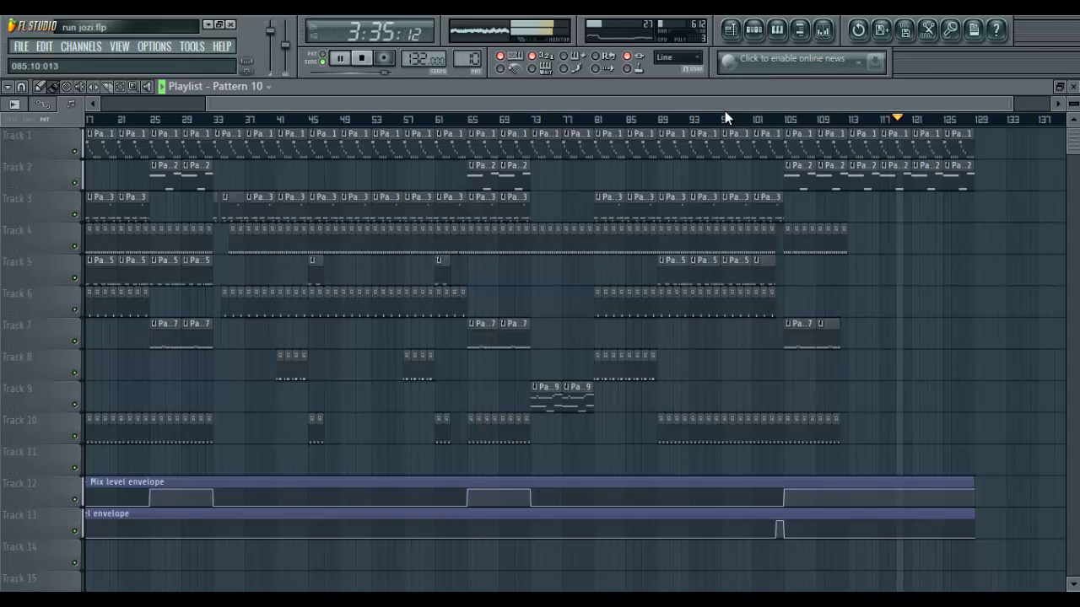
Show Pattern 1 in the step sequencer and play it in pattern mode.
left_click(762, 37)
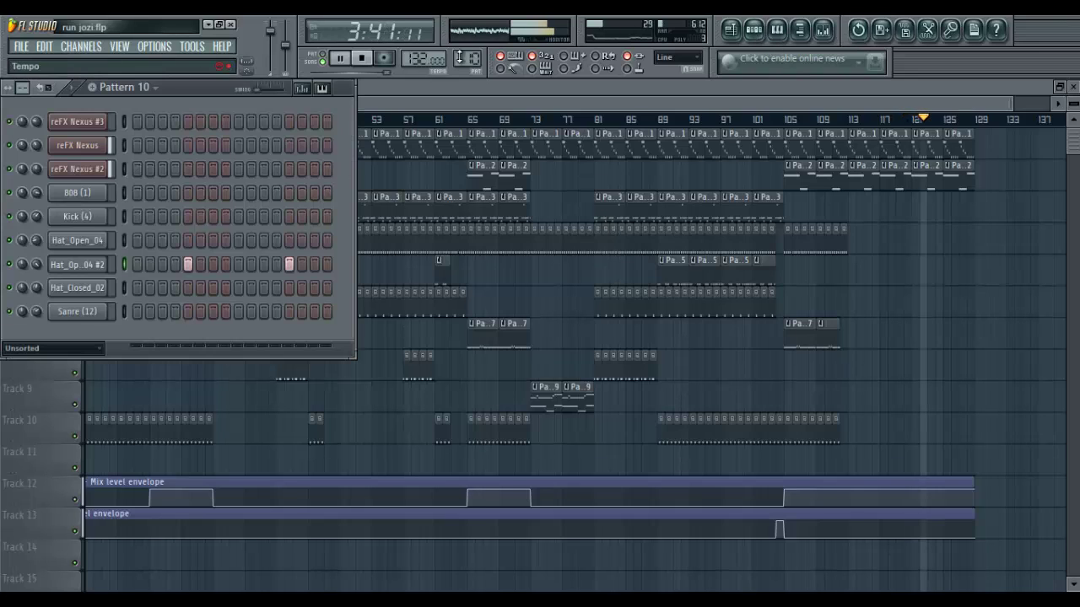
left_click(479, 137)
key("space")
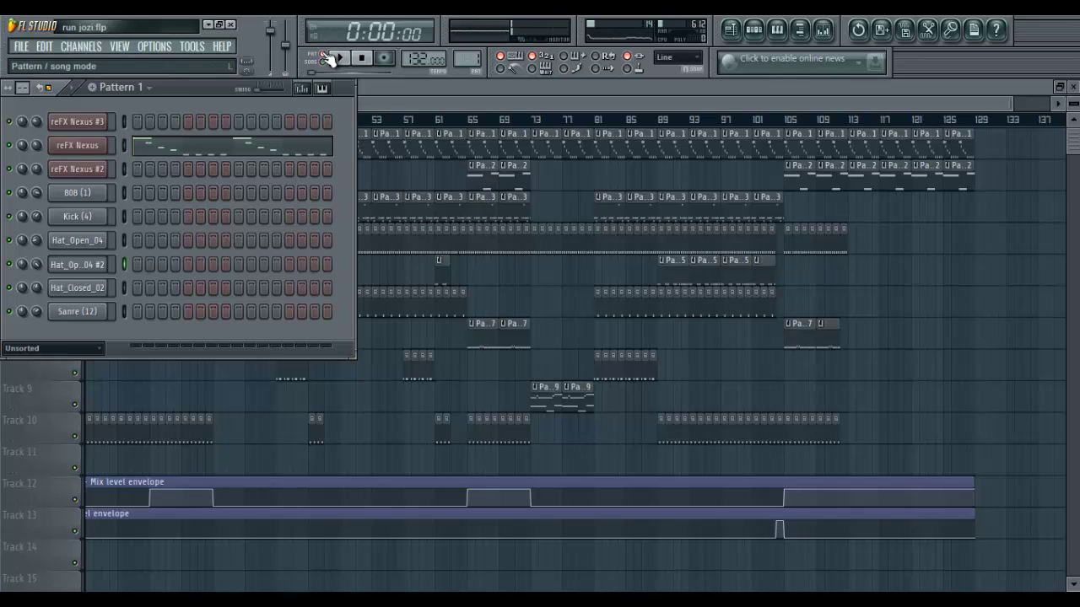
Examine the reFX Nexus channel's preset and its Pattern 1 melody in the piano roll, and close the piano roll.
left_click(97, 145)
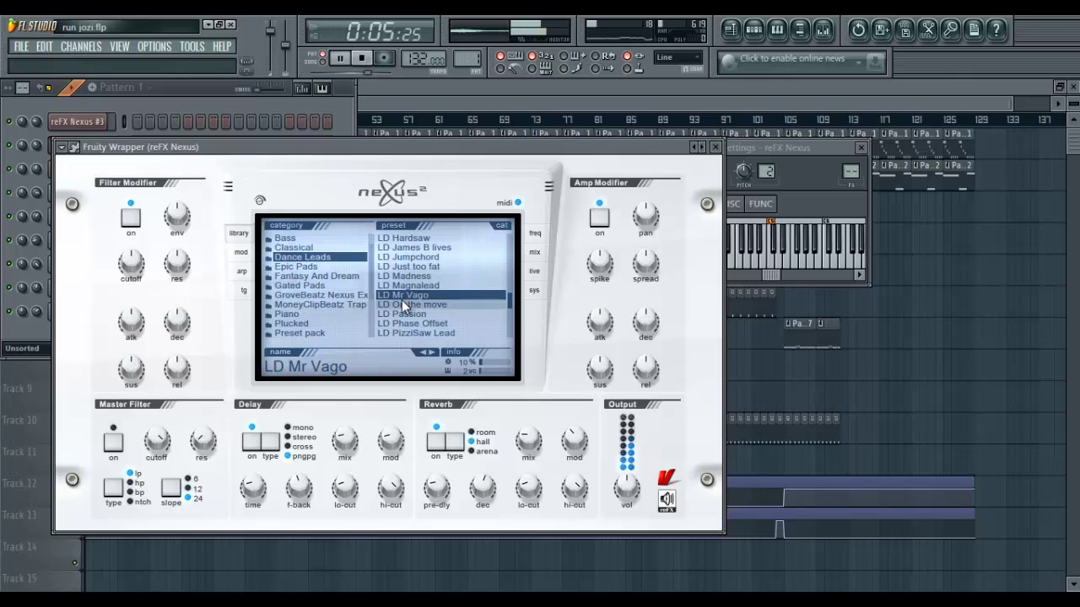
left_click(172, 105)
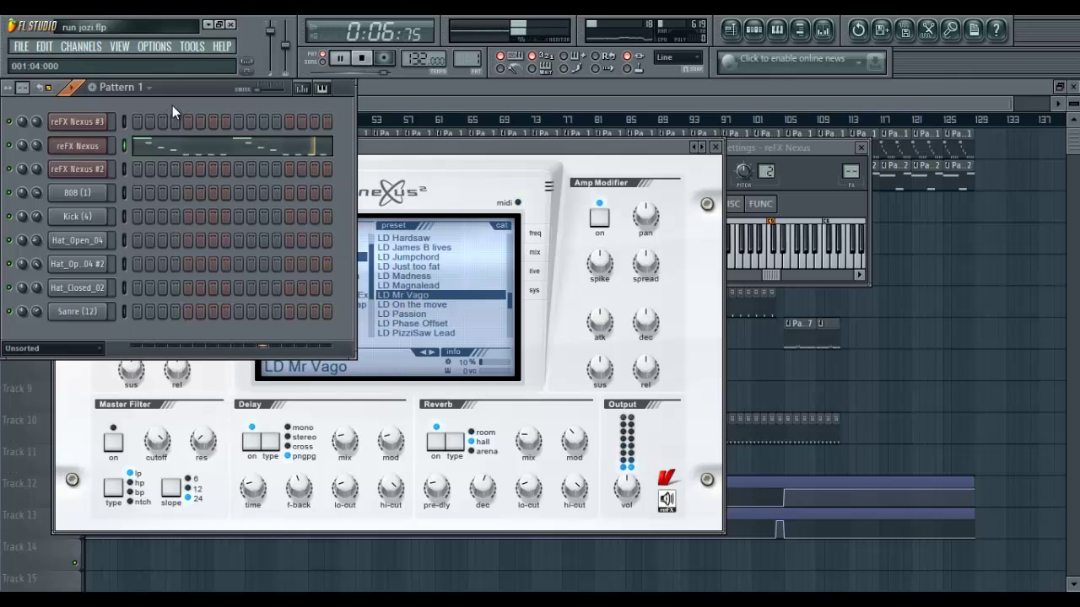
left_click(179, 149)
scroll(275, 183, "down", 8)
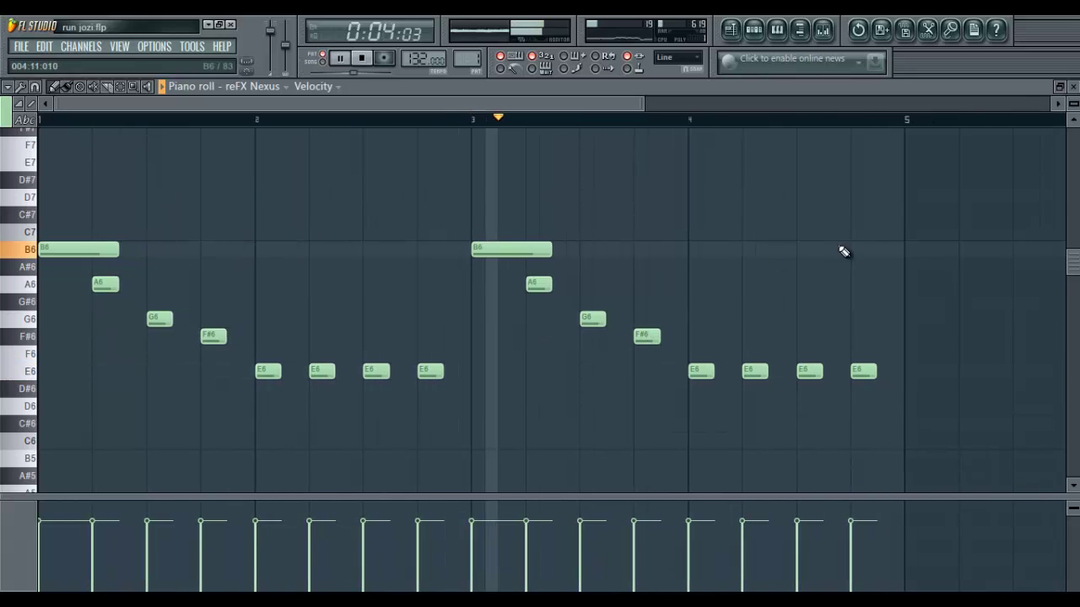
left_click(1074, 87)
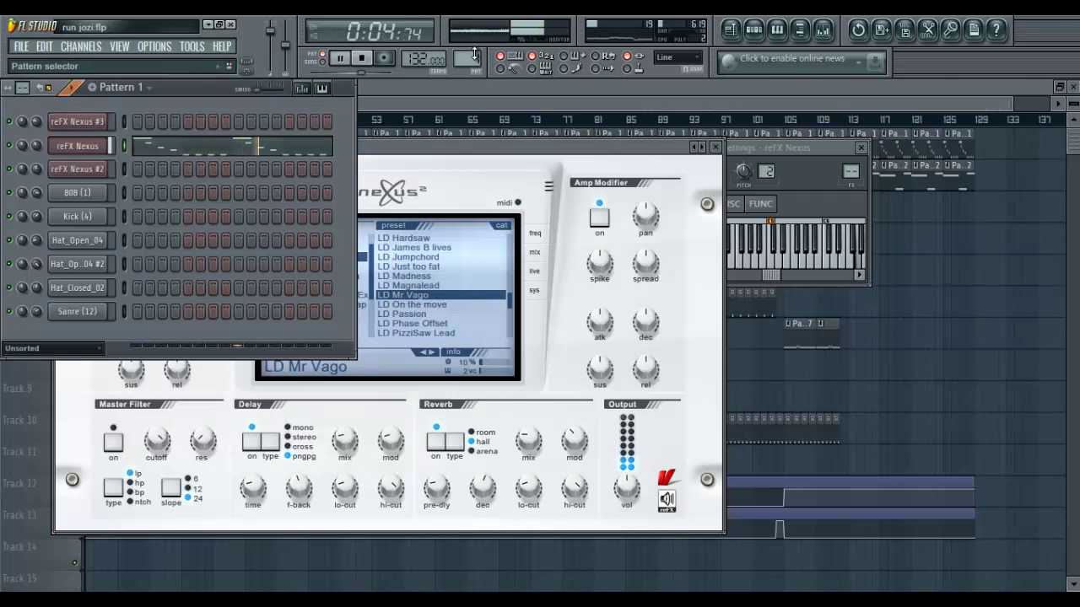
Switch to Pattern 2, examine the full reFX Nexus #2 melody in the piano roll, and close the piano roll.
scroll(474, 52, "up", 1)
left_click(194, 173)
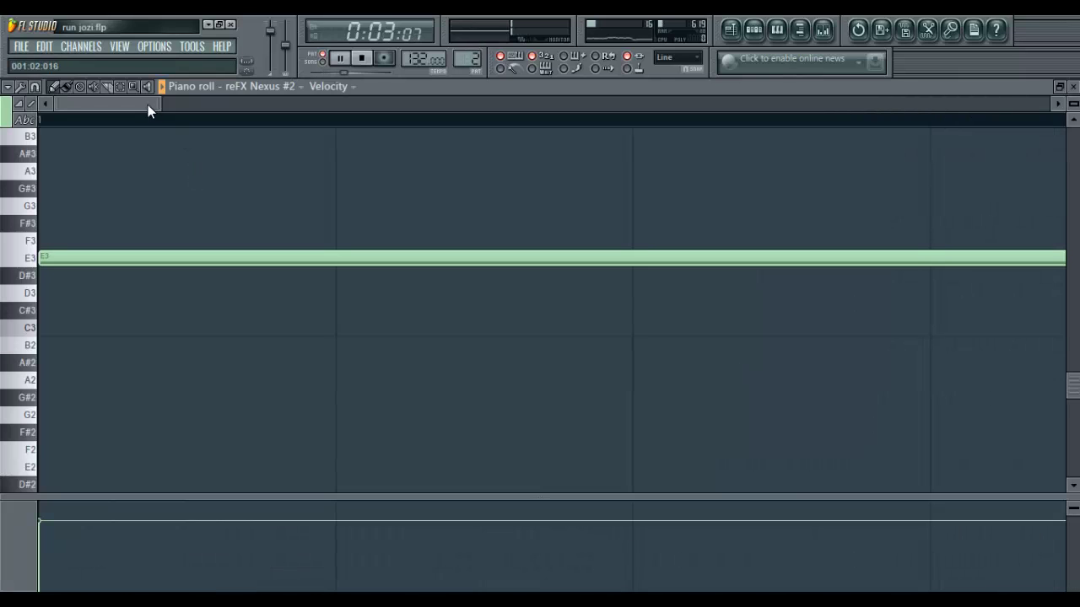
left_click_drag(158, 102, 786, 314)
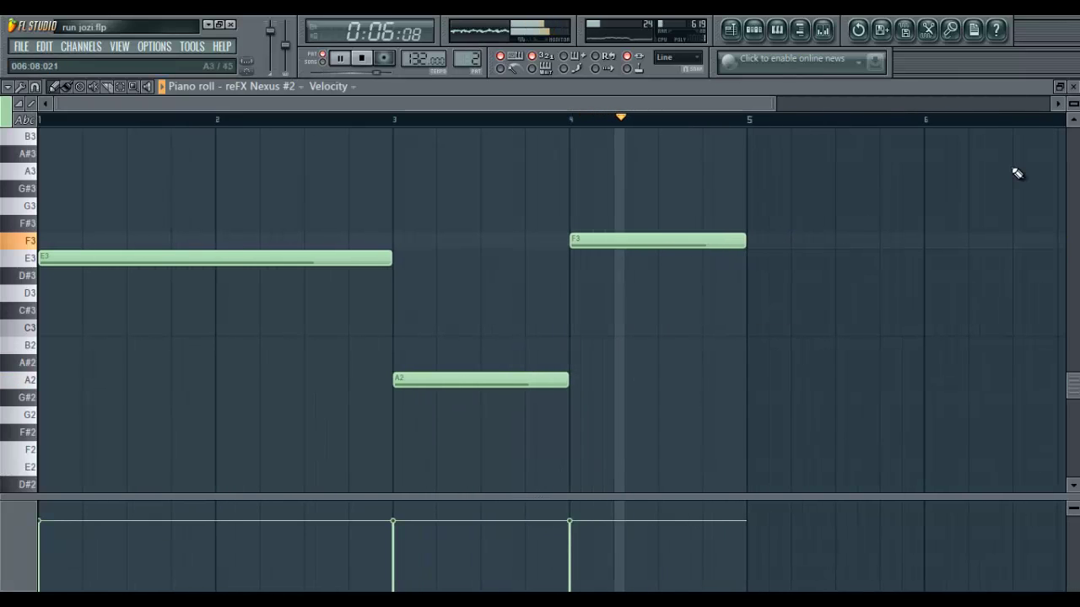
left_click(1074, 88)
Listen to Pattern 2 with Fruity Love Philter bypassed on the reFX Nexus #2 mixer track, and view its piano roll briefly.
left_click(822, 32)
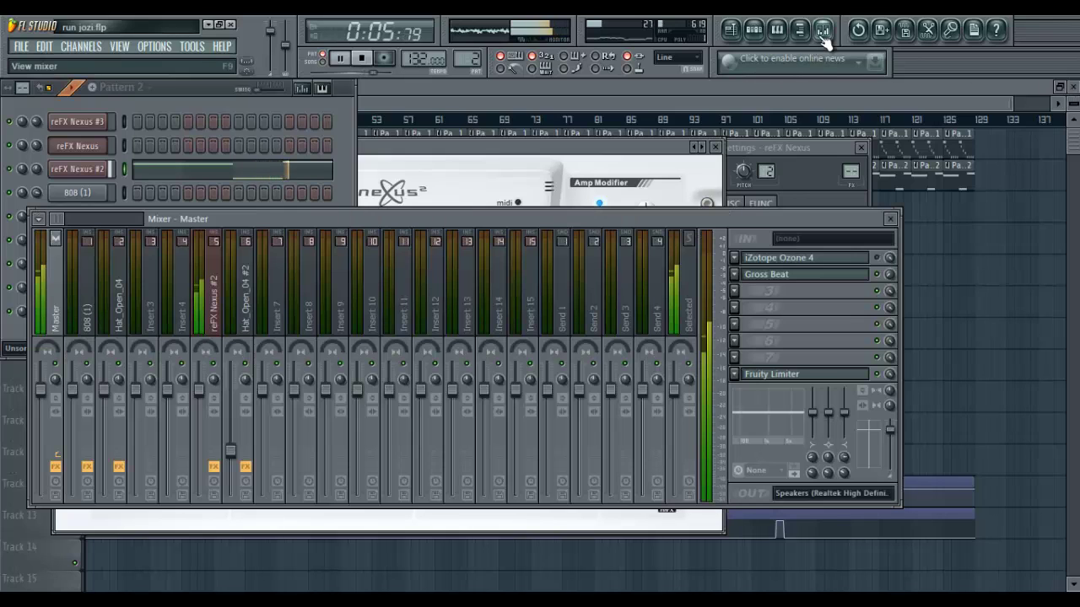
left_click(213, 291)
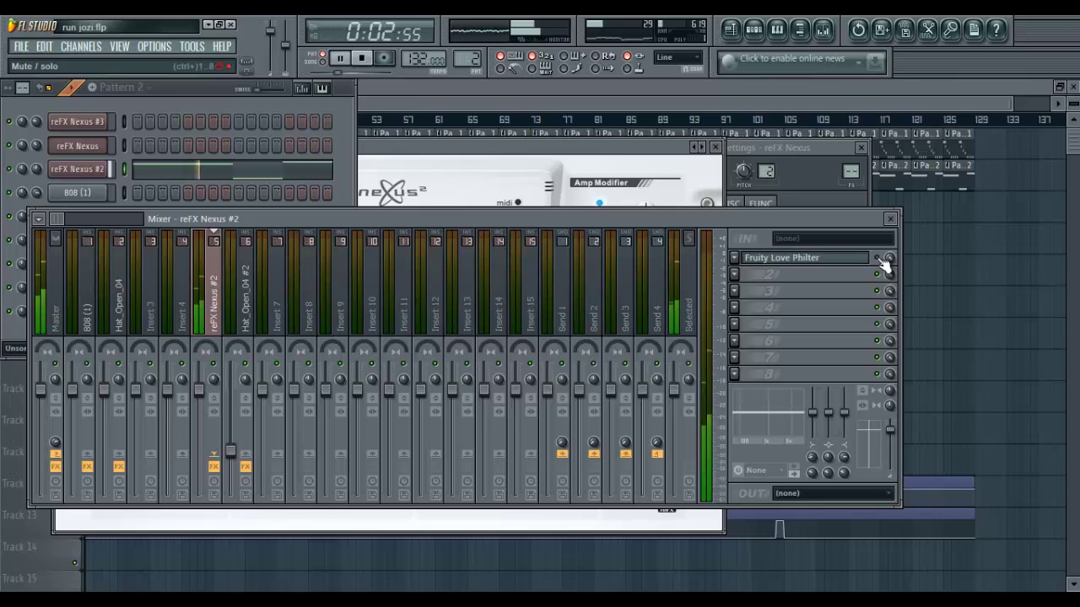
left_click(252, 181)
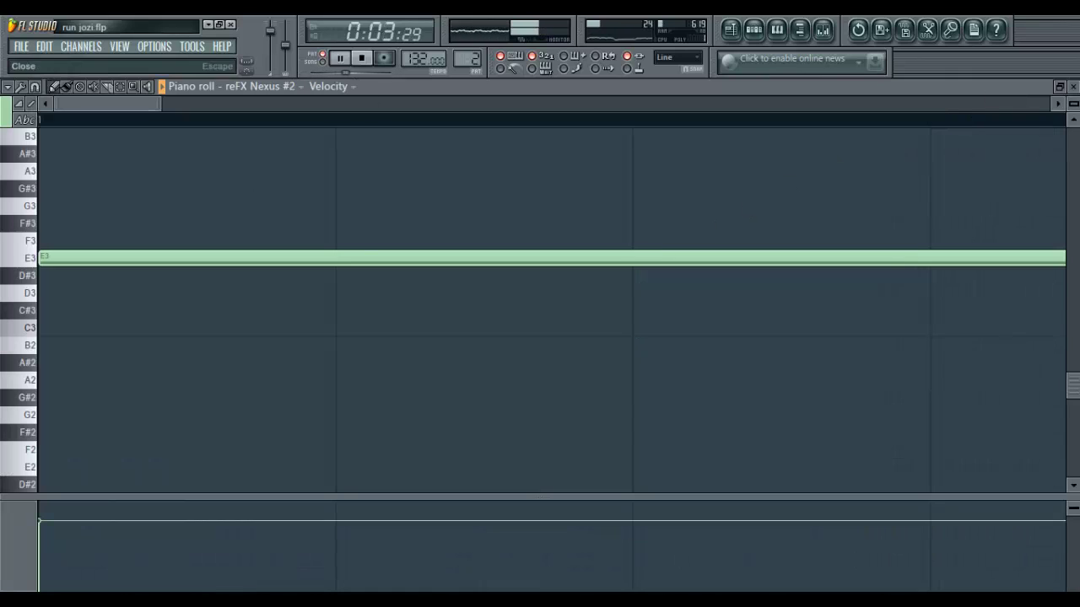
left_click(1073, 87)
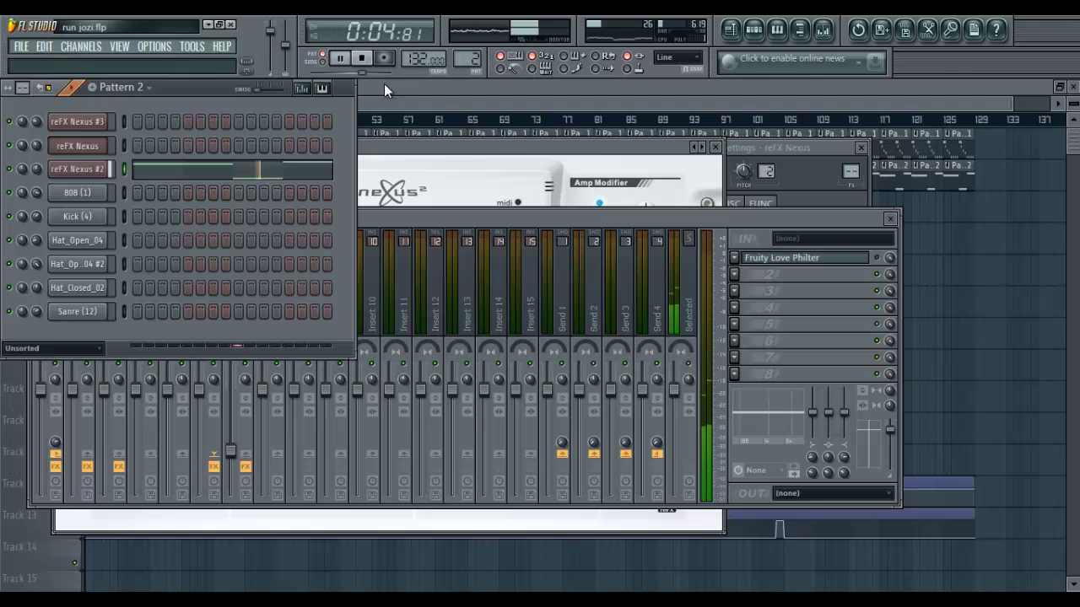
Inspect the reFX Nexus #2 channel's preset, re-enable Fruity Love Philter on its mixer track, and return to the step sequencer.
left_click(101, 170)
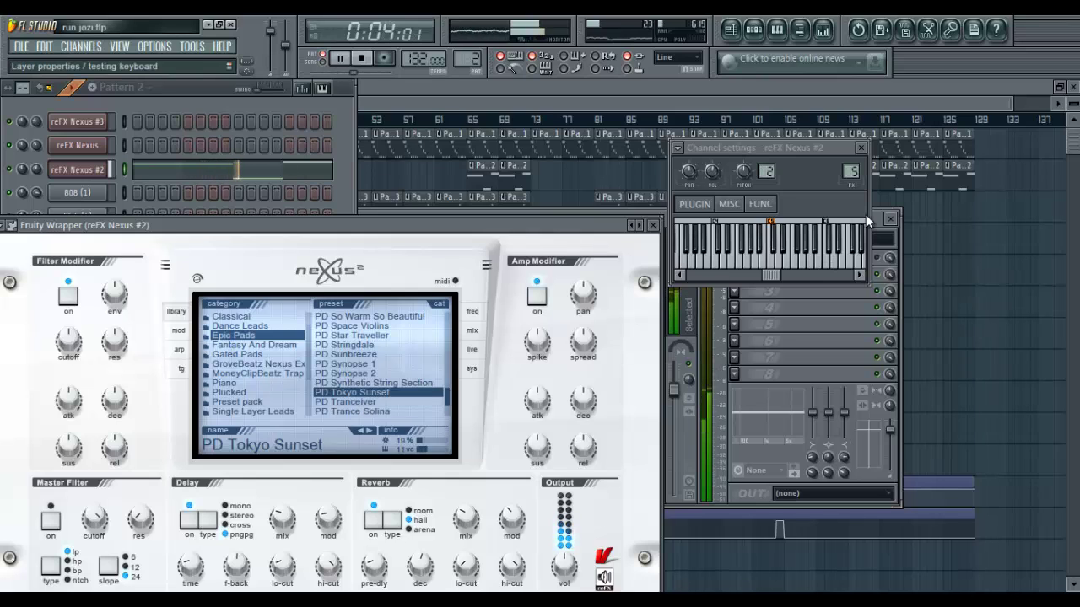
left_click(879, 266)
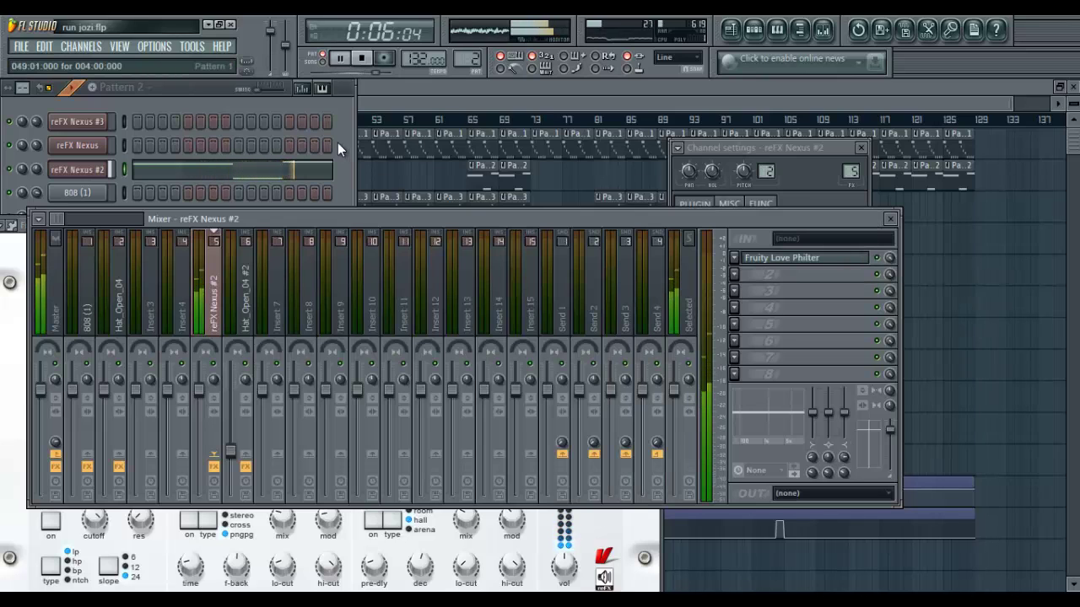
left_click(334, 107)
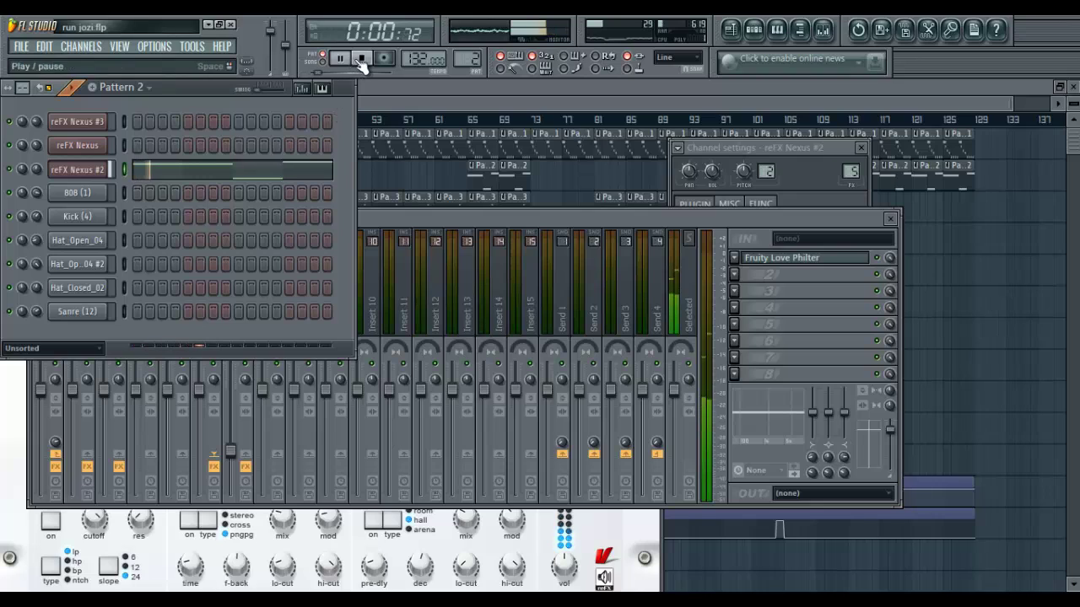
Play Pattern 3 and examine the full 808 (1) bass line in the piano roll before closing it.
scroll(469, 58, "up", 1)
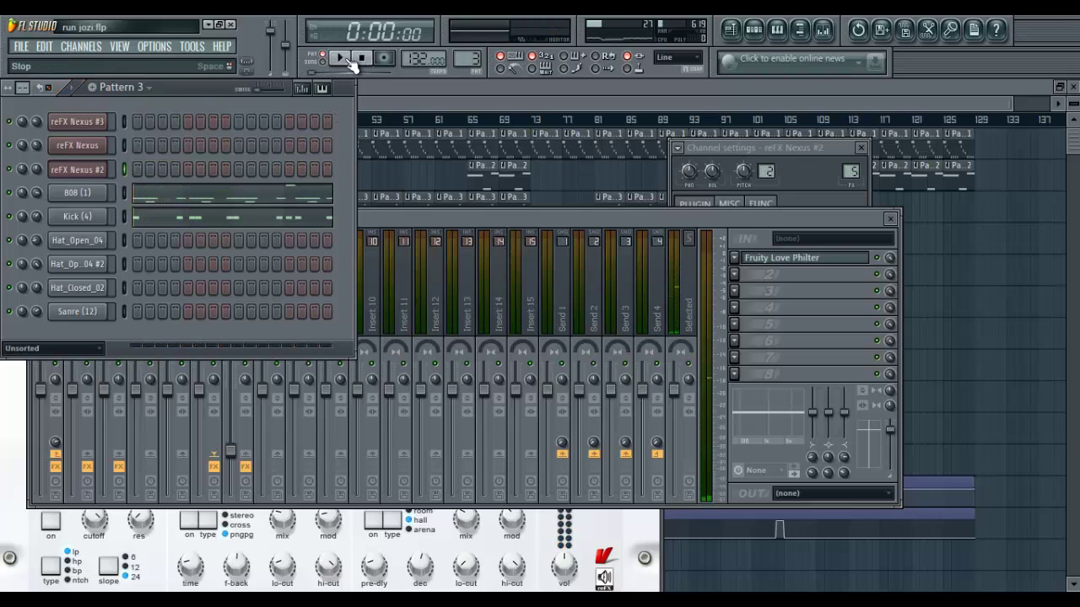
left_click(197, 203)
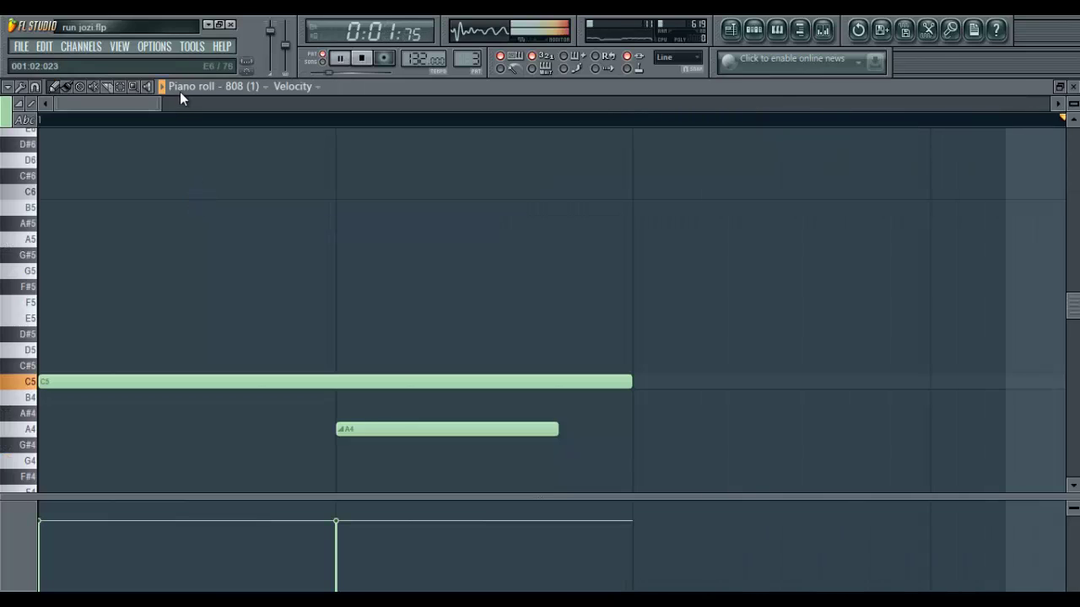
scroll(297, 140, "down", 3)
scroll(506, 186, "down", 3)
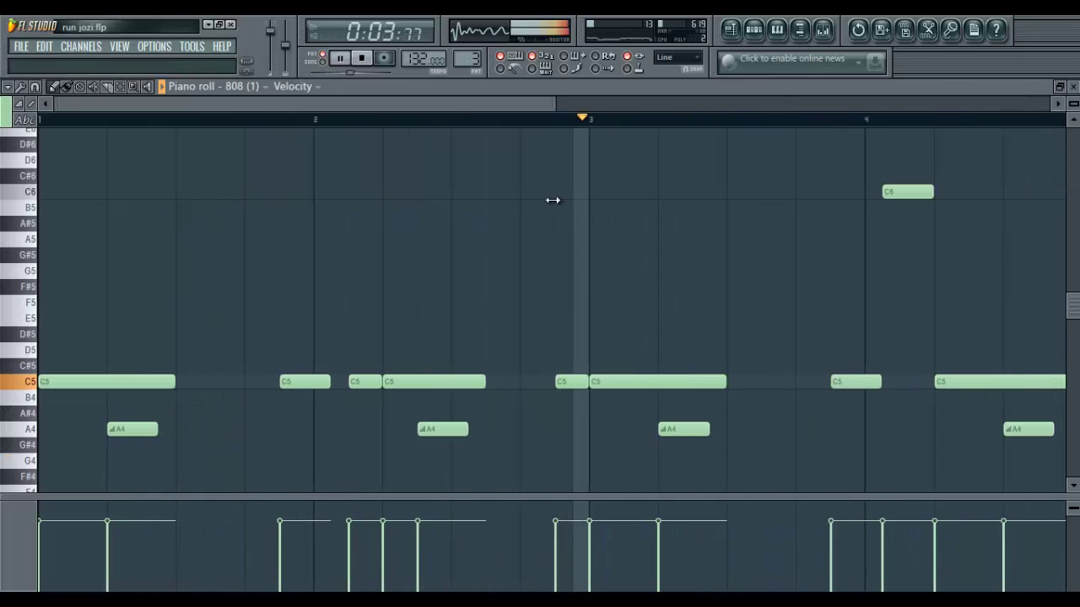
scroll(654, 226, "down", 1)
scroll(654, 227, "down", 1)
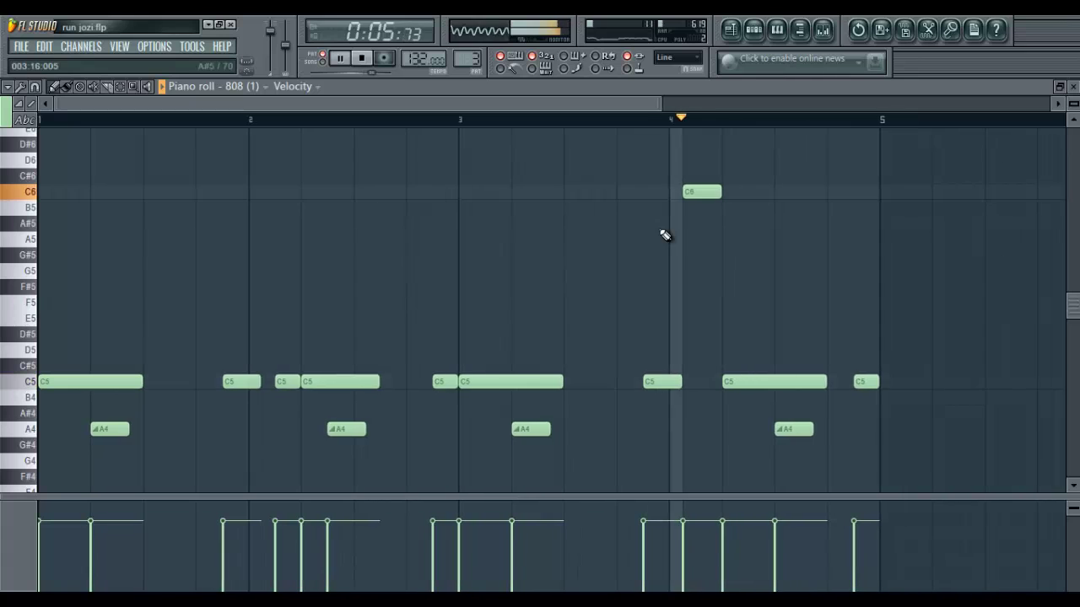
left_click(1073, 87)
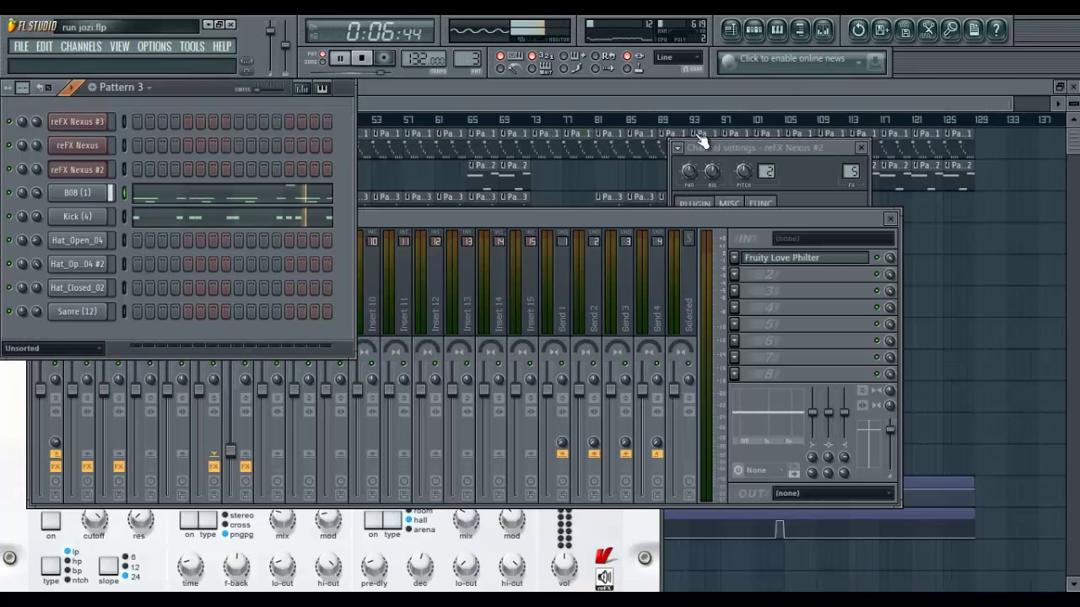
Examine all of the Kick (4) notes of Pattern 3 in the piano roll, and close the piano roll.
left_click(289, 218)
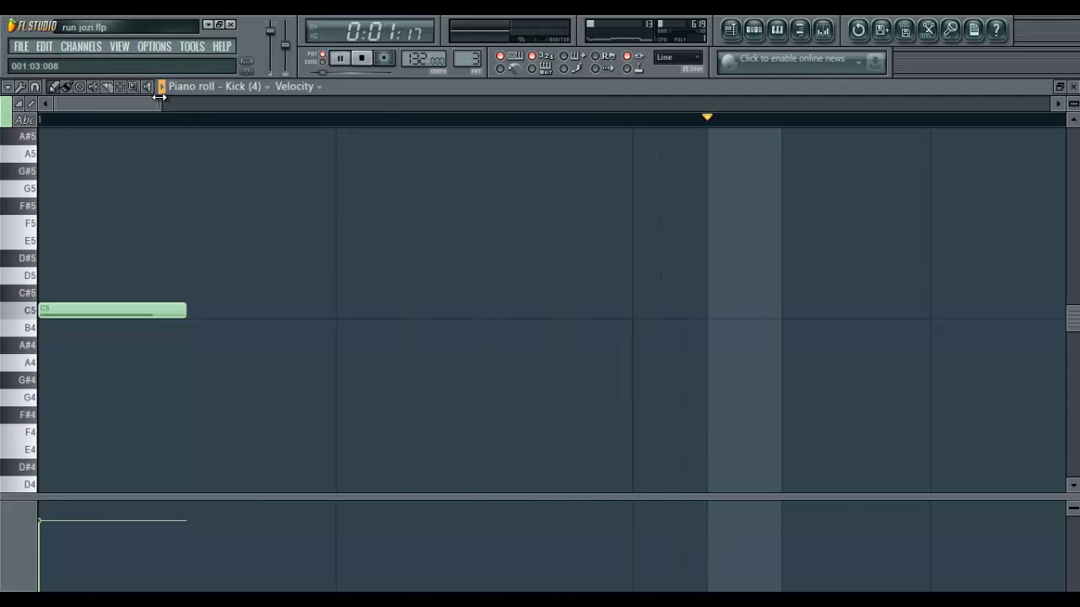
left_click_drag(160, 103, 703, 340)
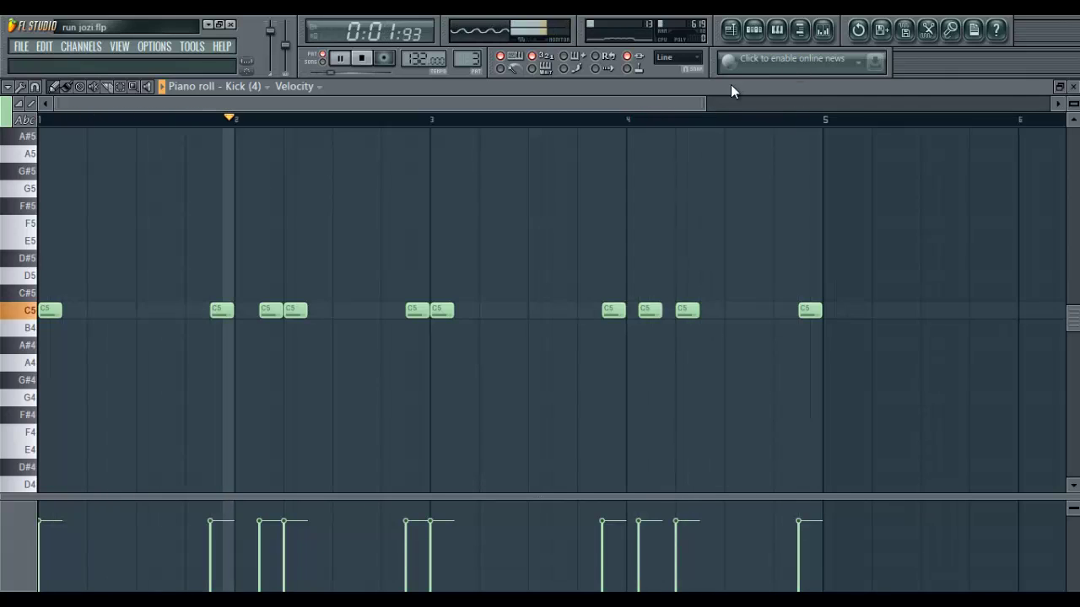
left_click(1074, 91)
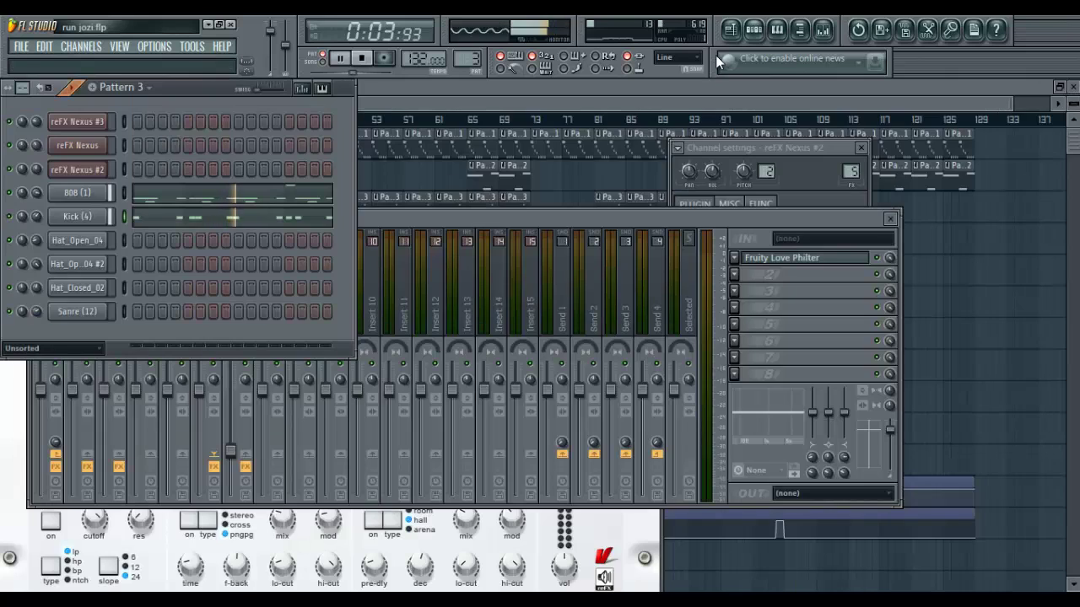
Play Patterns 4 and 5, examine the Hat_Closed_02 notes of Pattern 5 in the piano roll, and close it.
scroll(473, 59, "up", 1)
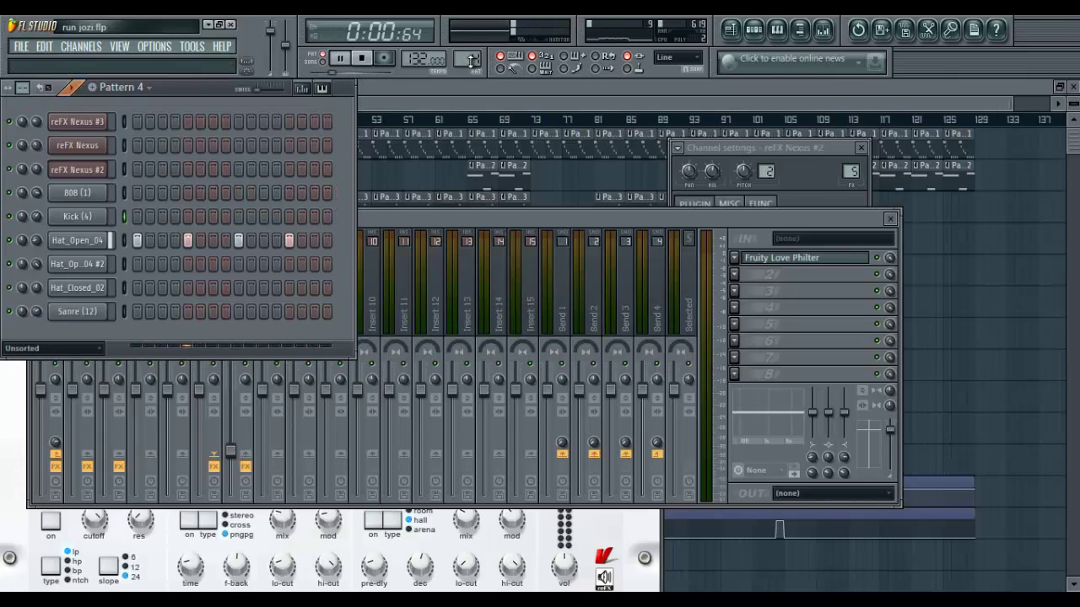
scroll(473, 59, "up", 1)
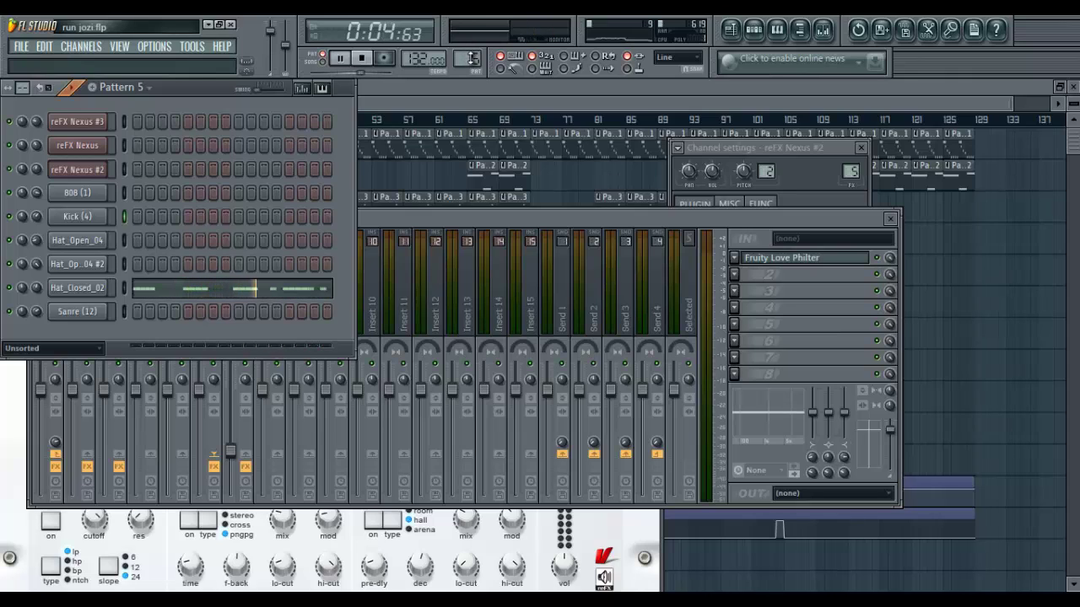
left_click(243, 295)
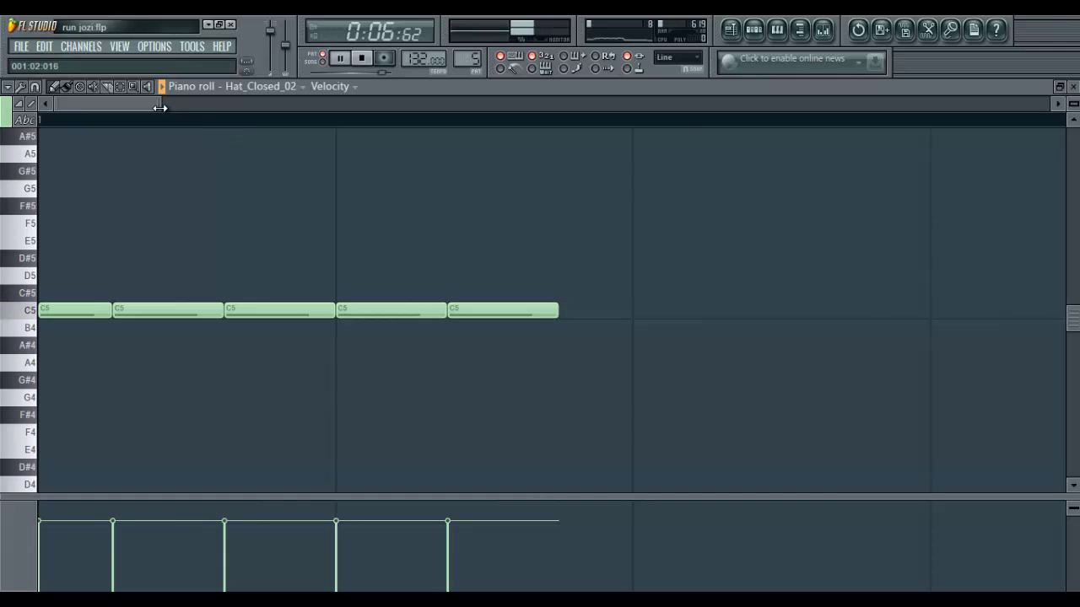
left_click_drag(159, 107, 662, 307)
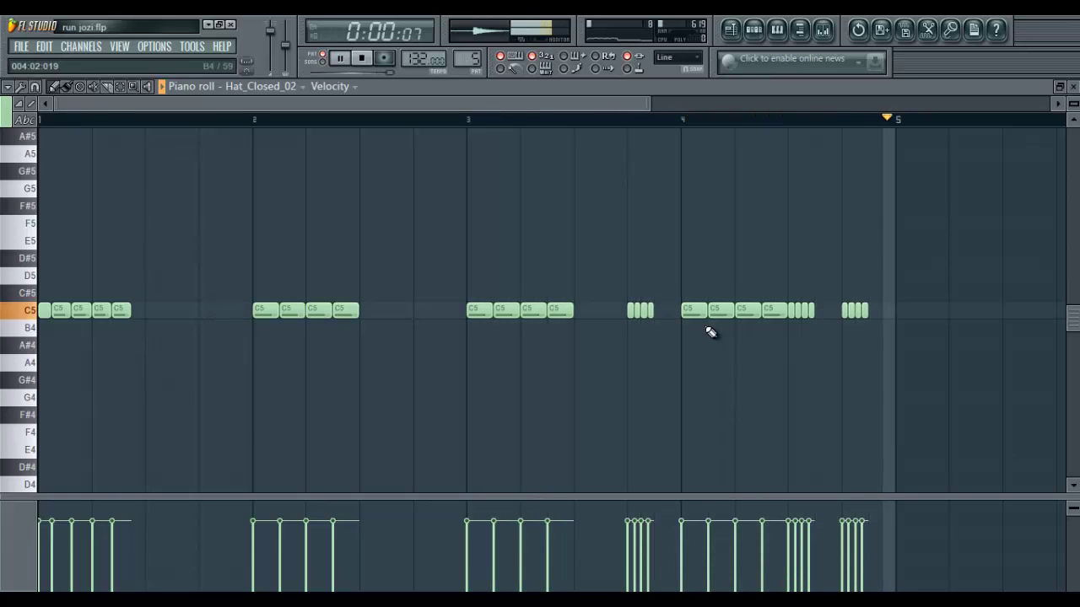
left_click(1073, 87)
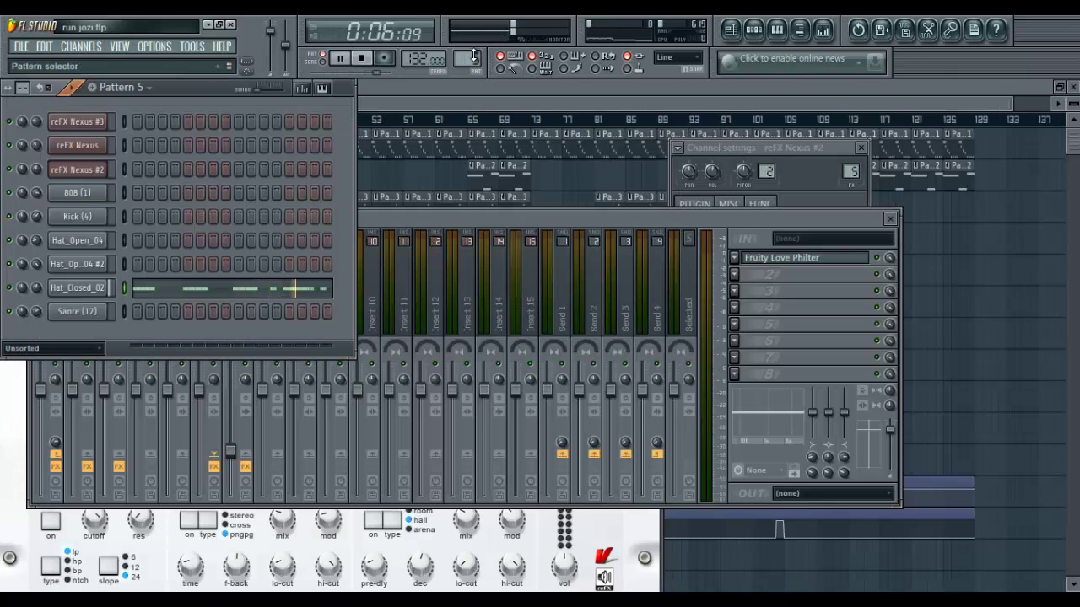
Play Patterns 6 and 7, examine the Sanre (12) snare notes of Pattern 7 in the piano roll, and close it.
scroll(473, 57, "up", 1)
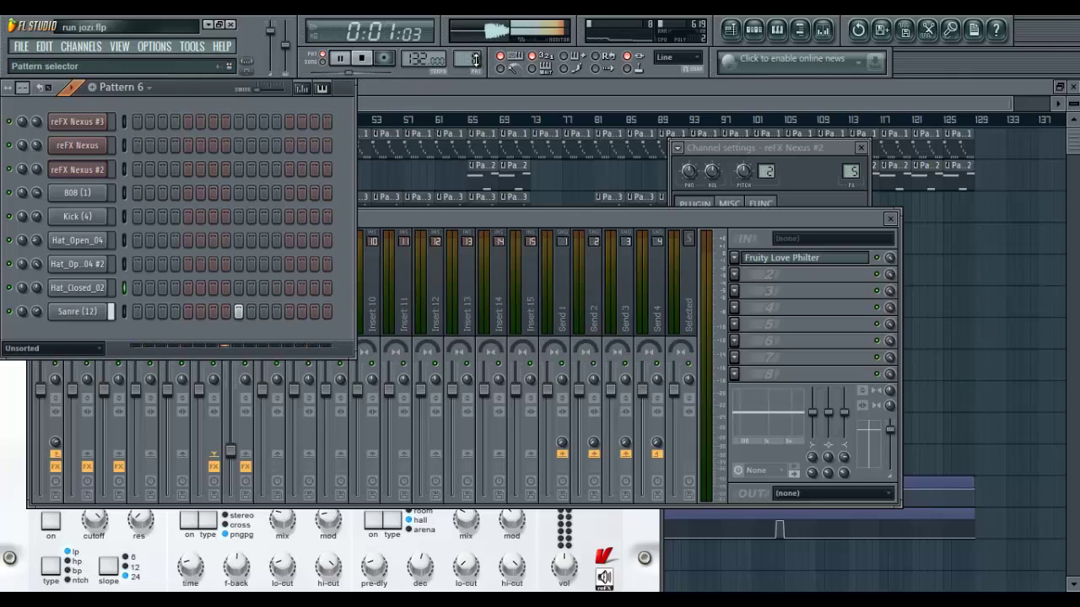
scroll(474, 58, "up", 1)
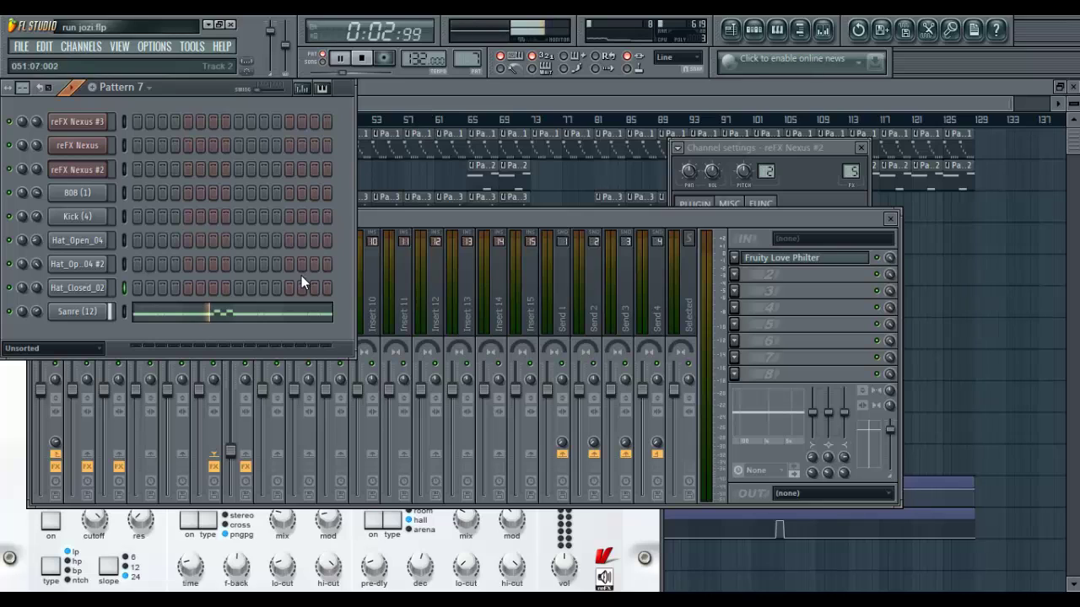
left_click(215, 319)
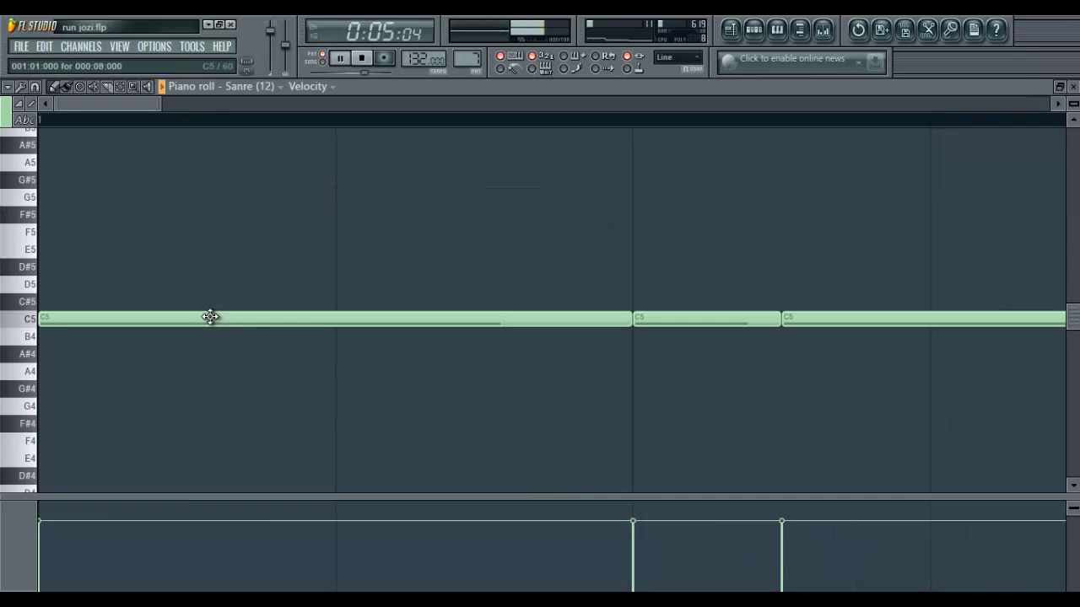
left_click_drag(223, 128, 677, 379)
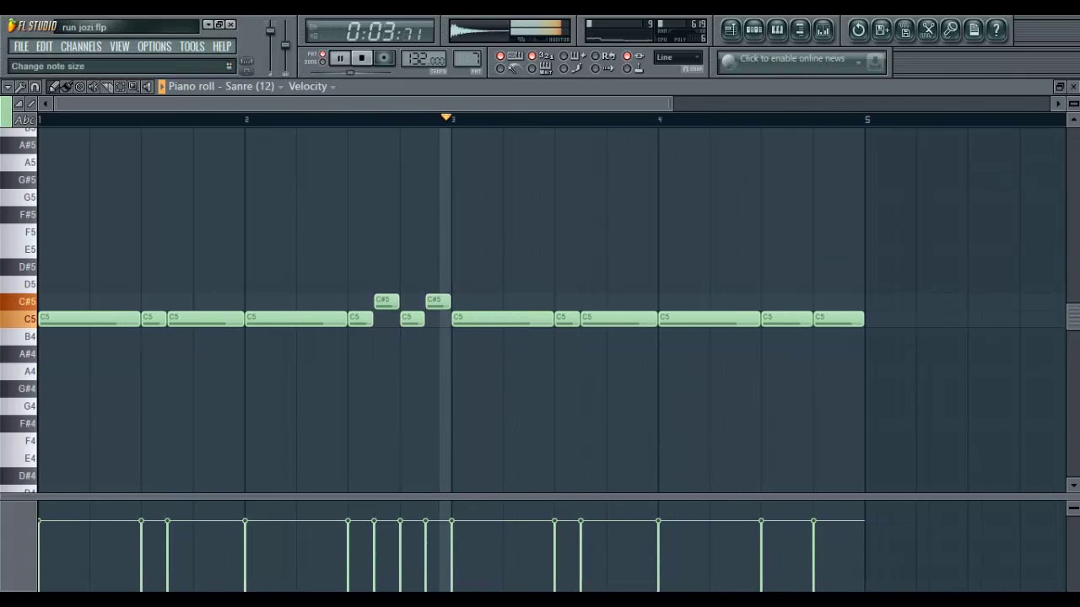
left_click(1074, 87)
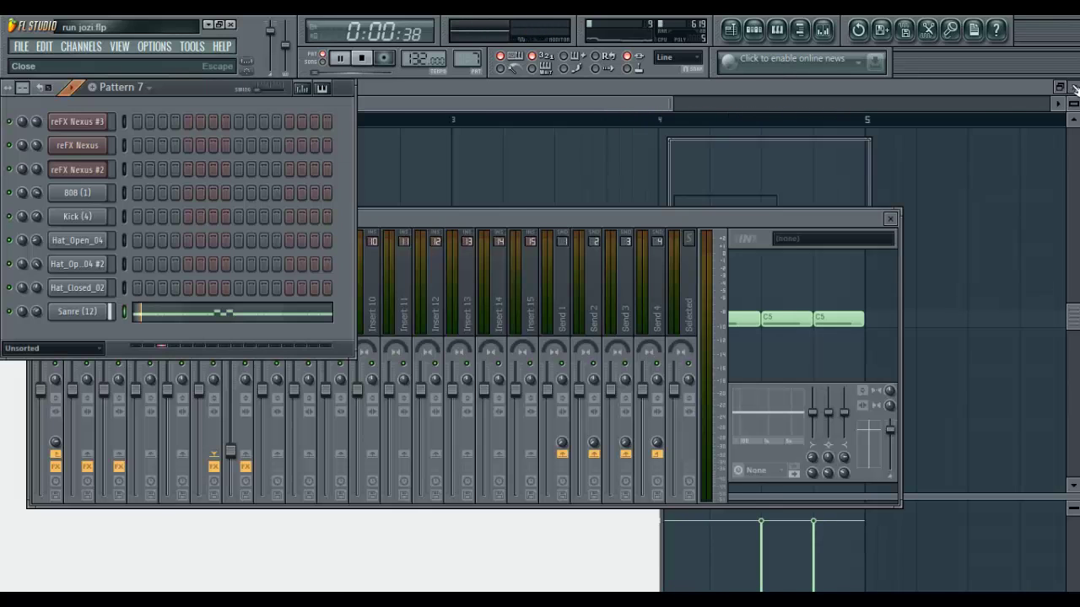
Play Patterns 8 and 9, and examine the reFX Nexus #3 channel's Pattern 9 melody in the piano roll and its preset.
scroll(475, 55, "up", 1)
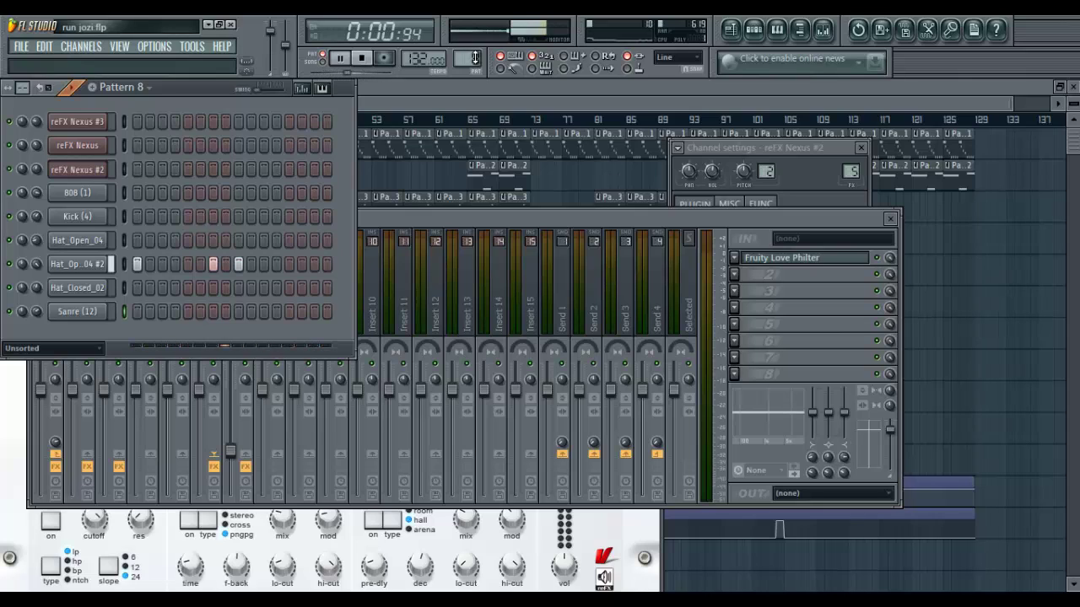
scroll(475, 56, "up", 1)
left_click(274, 124)
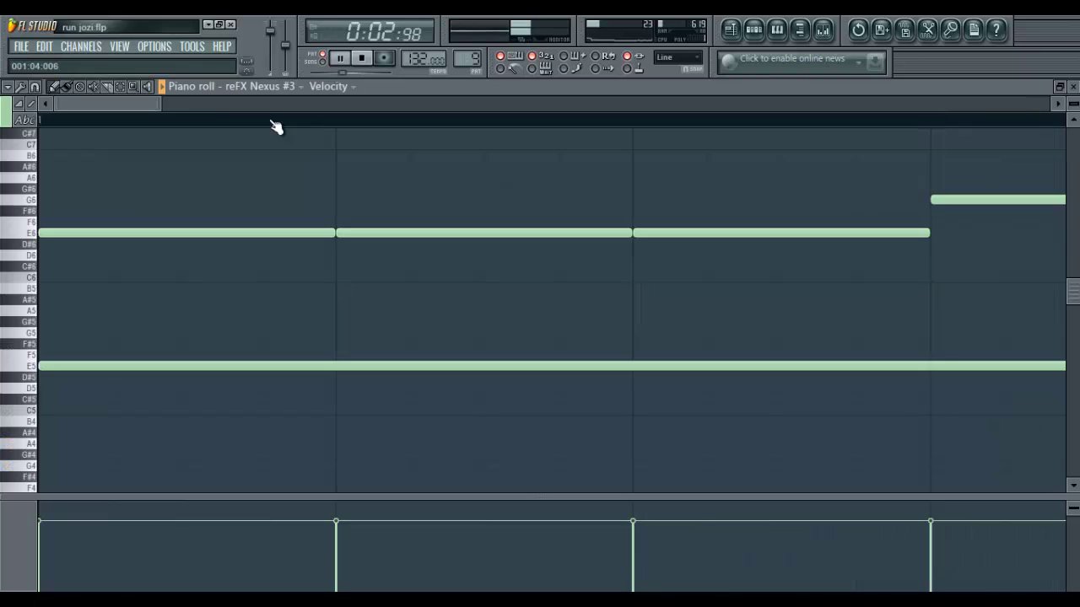
left_click_drag(158, 102, 812, 448)
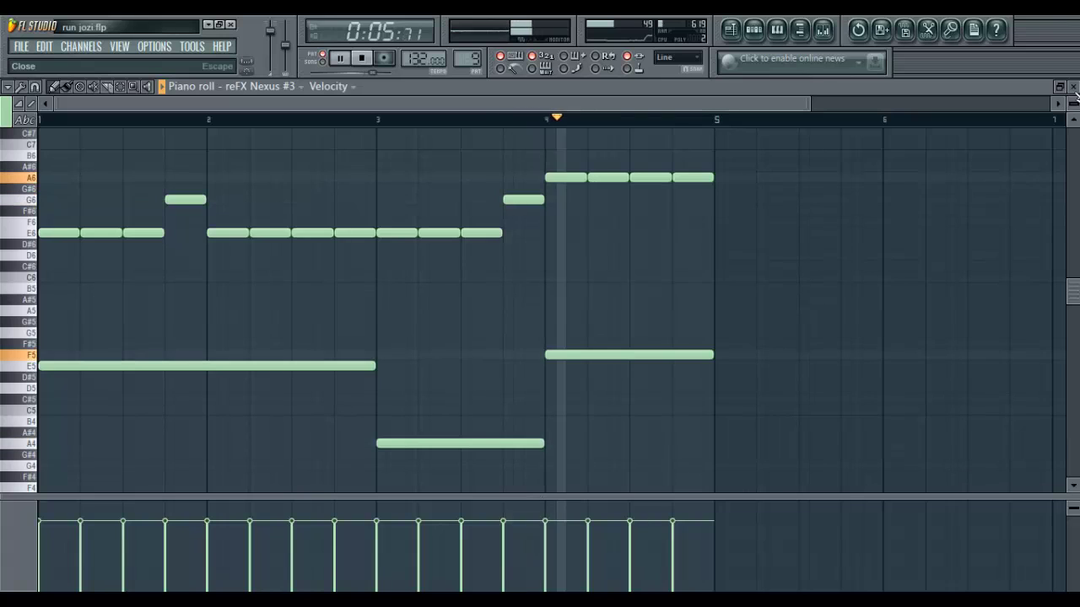
left_click(1073, 87)
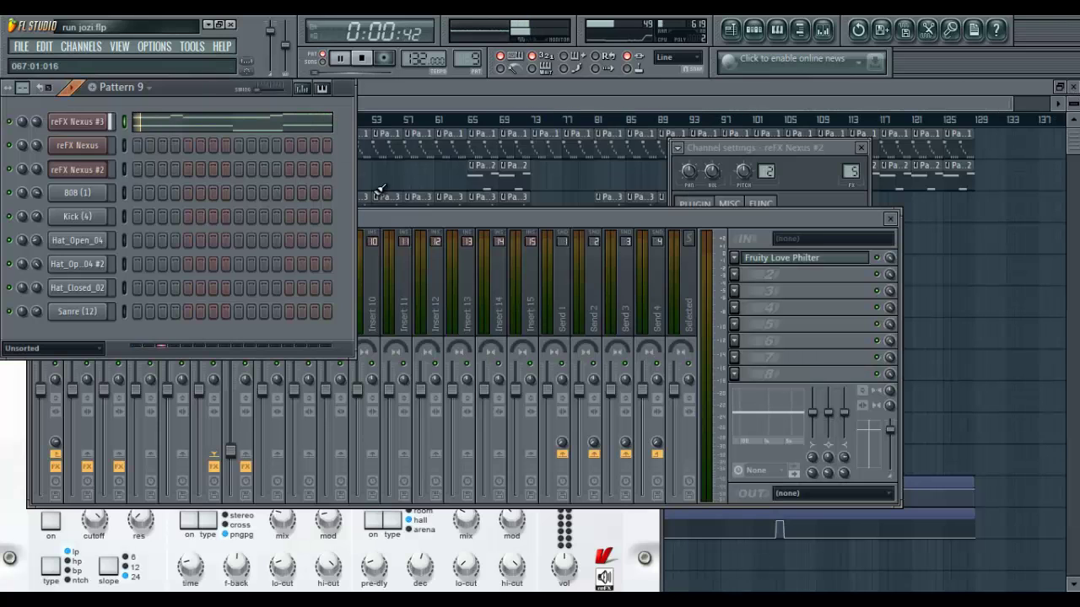
left_click(90, 122)
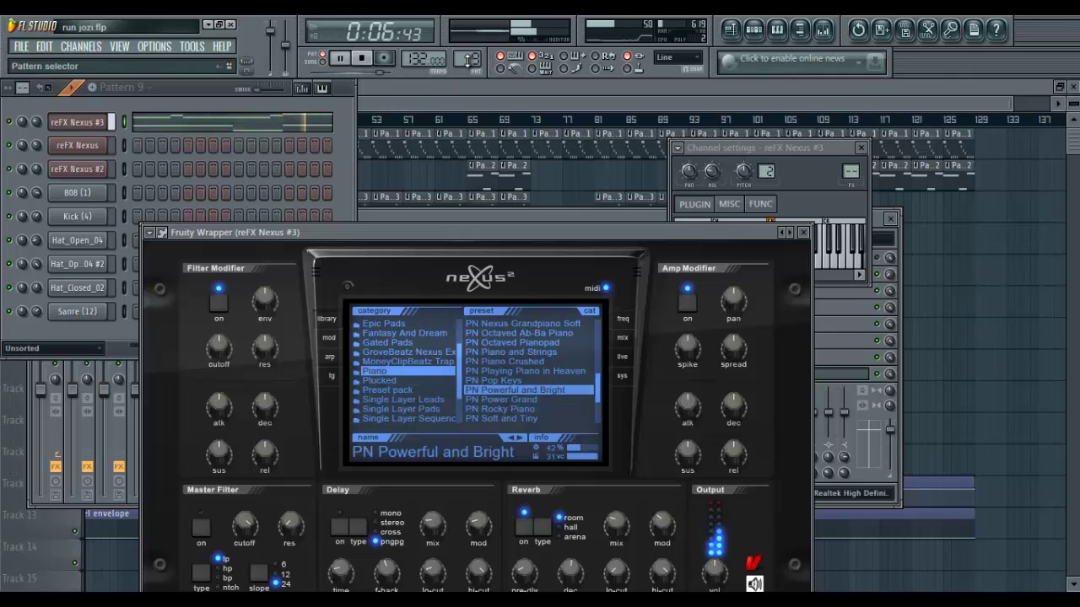
Bring the playlist to the front, show Pattern 10 in the step sequencer, and advance to Pattern 11.
scroll(468, 57, "up", 1)
left_click(435, 102)
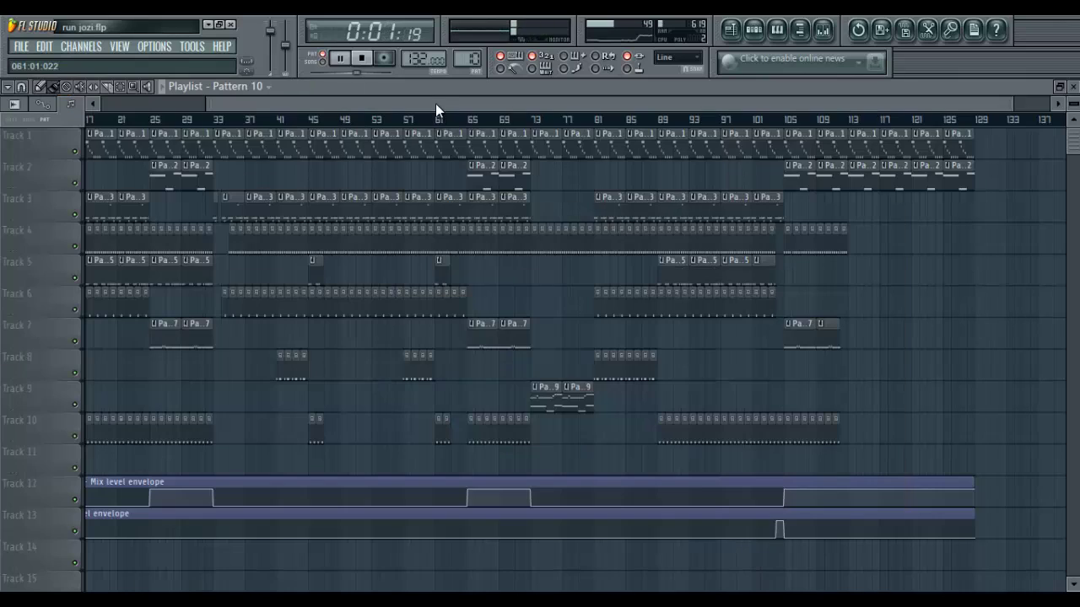
left_click(753, 29)
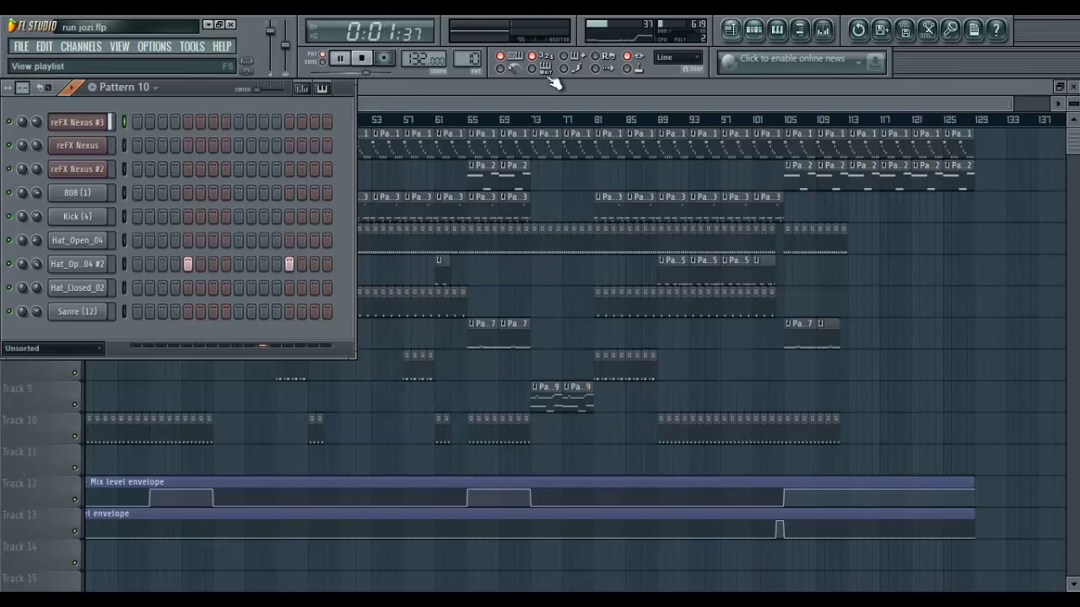
scroll(475, 58, "up", 1)
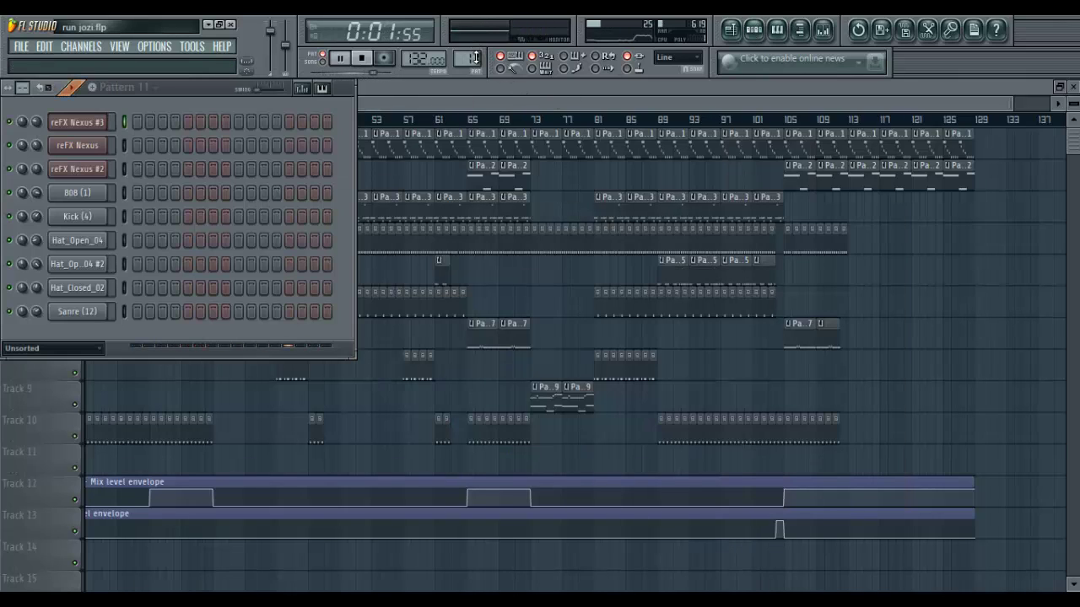
Go back to Pattern 9, switch playback to song mode, and play the full arrangement in the playlist from bar 17.
scroll(475, 66, "down", 2)
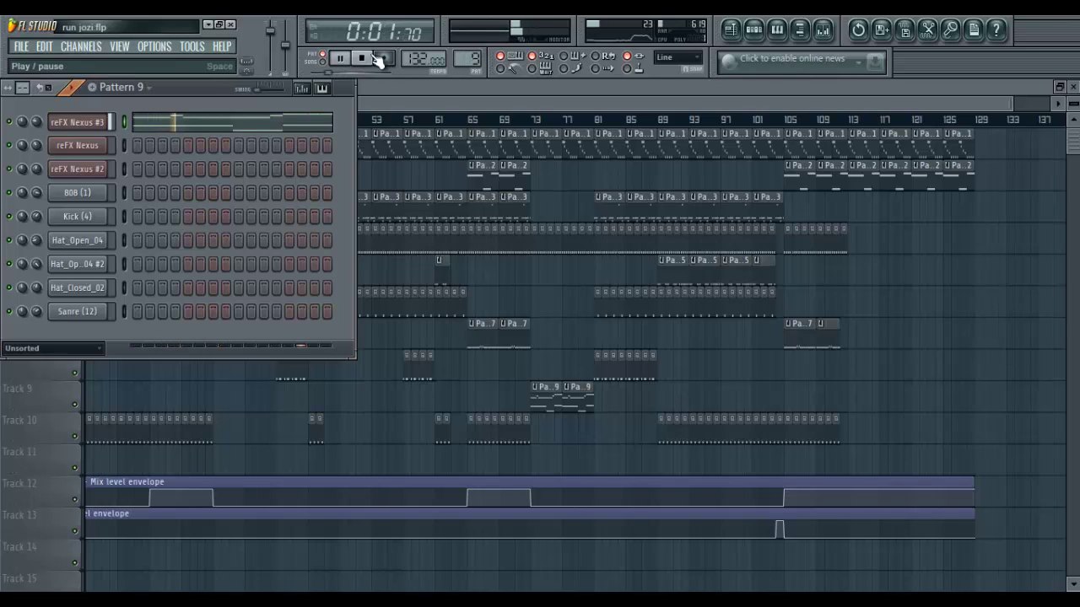
left_click(339, 58)
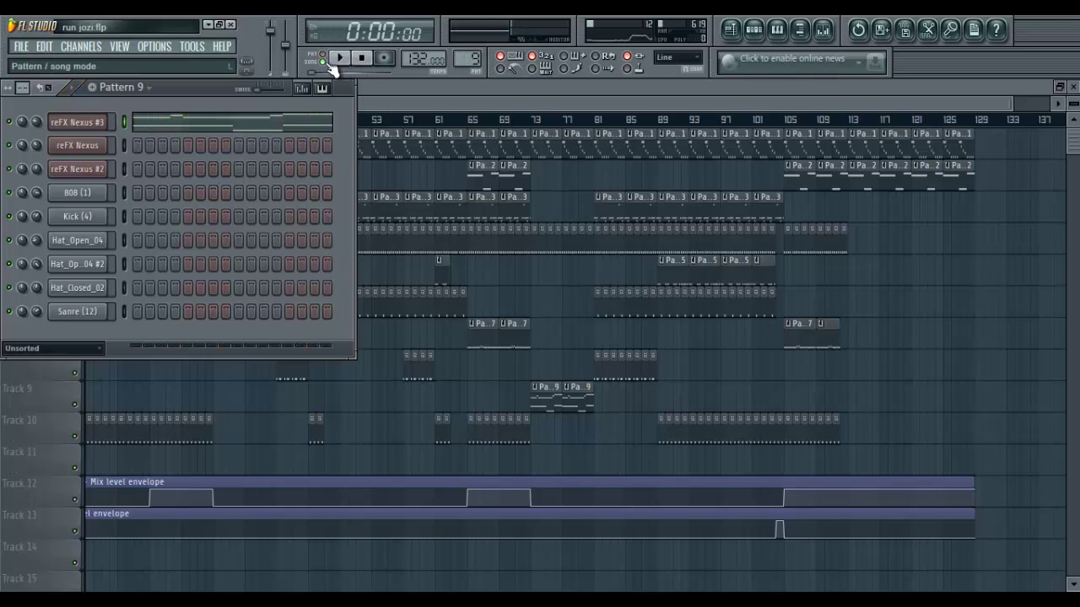
left_click(338, 59)
left_click(394, 109)
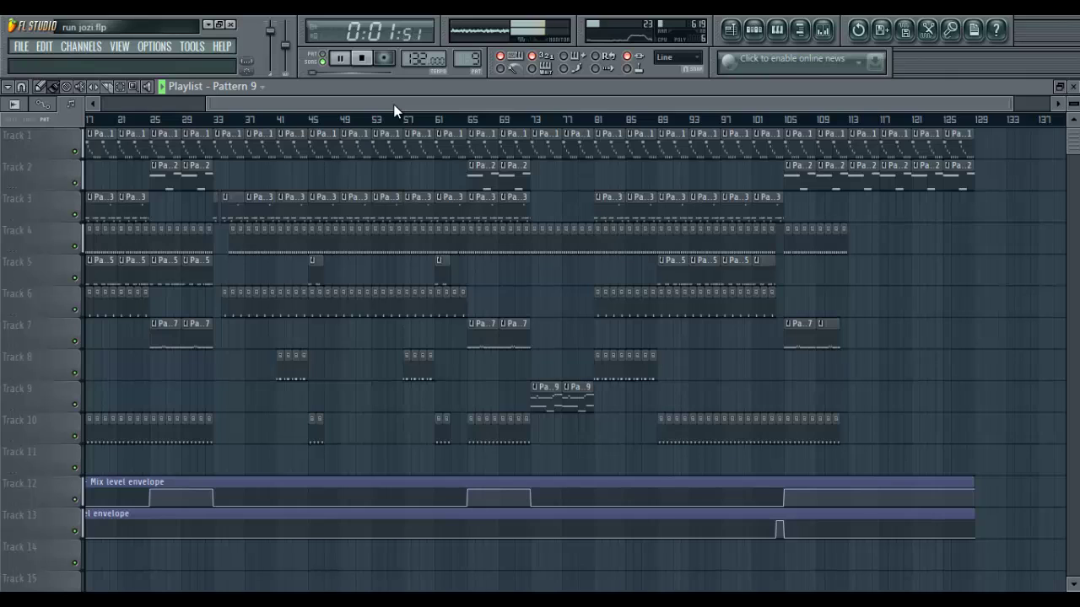
left_click_drag(393, 109, 267, 99)
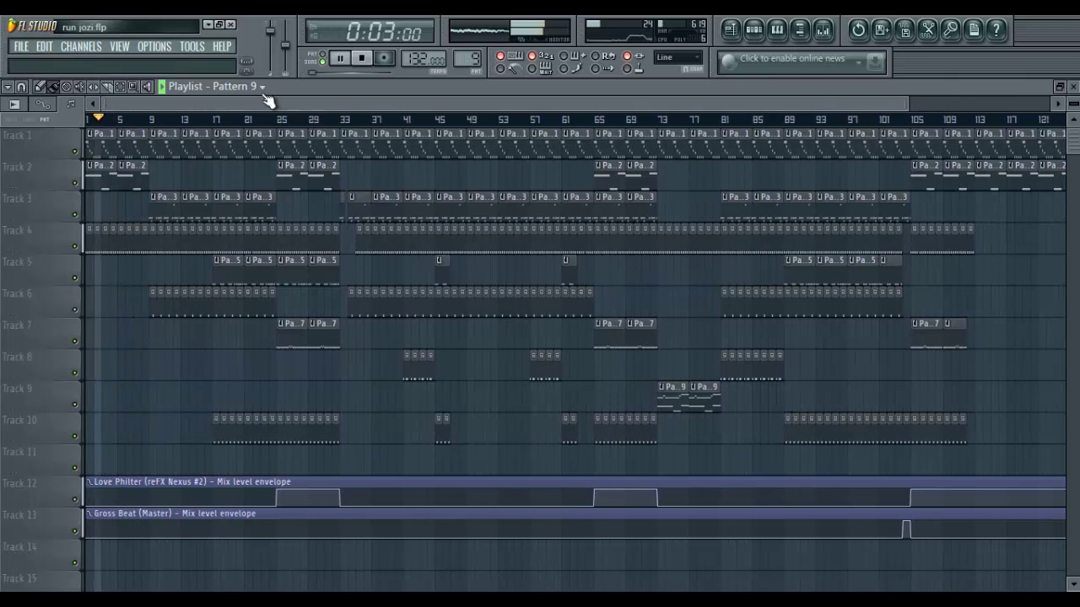
left_click(217, 119)
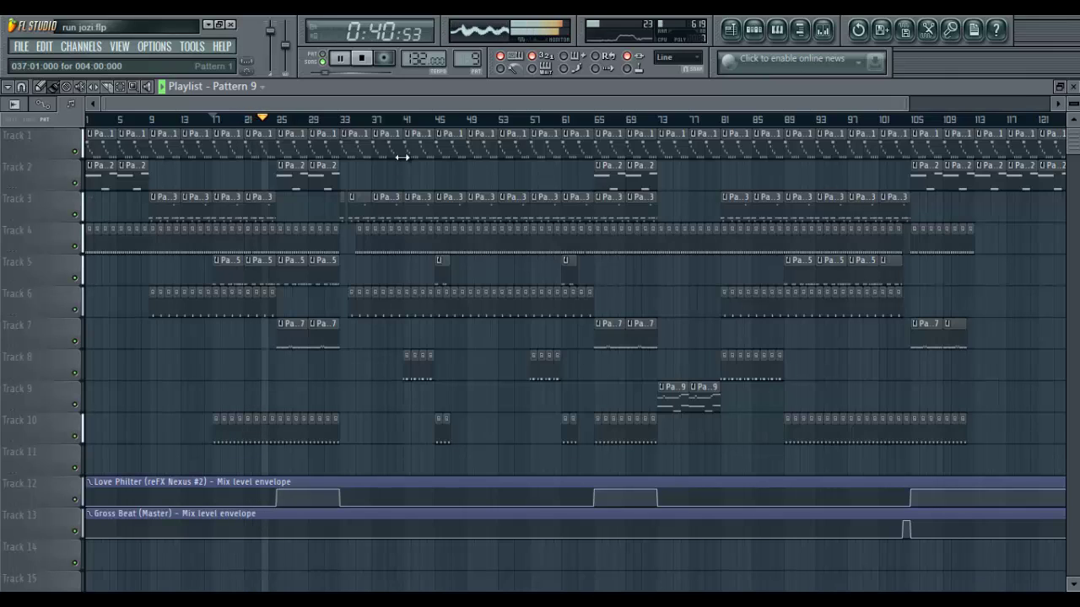
Briefly show the step sequencer over the playlist and hide it, and lower the master volume to 15% during playback.
left_click(754, 32)
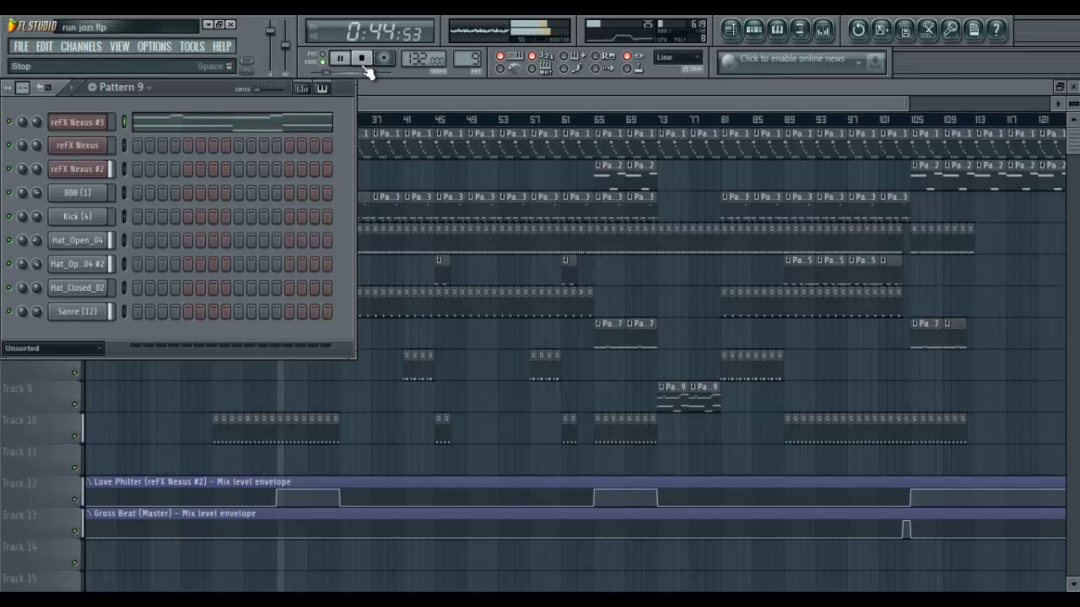
key("F6")
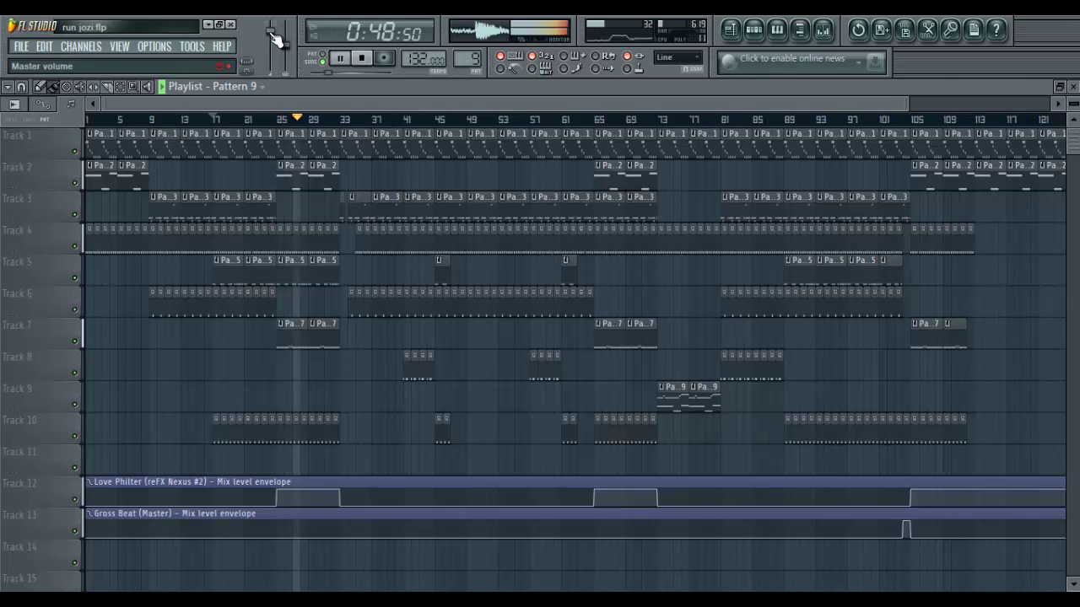
left_click_drag(274, 41, 277, 75)
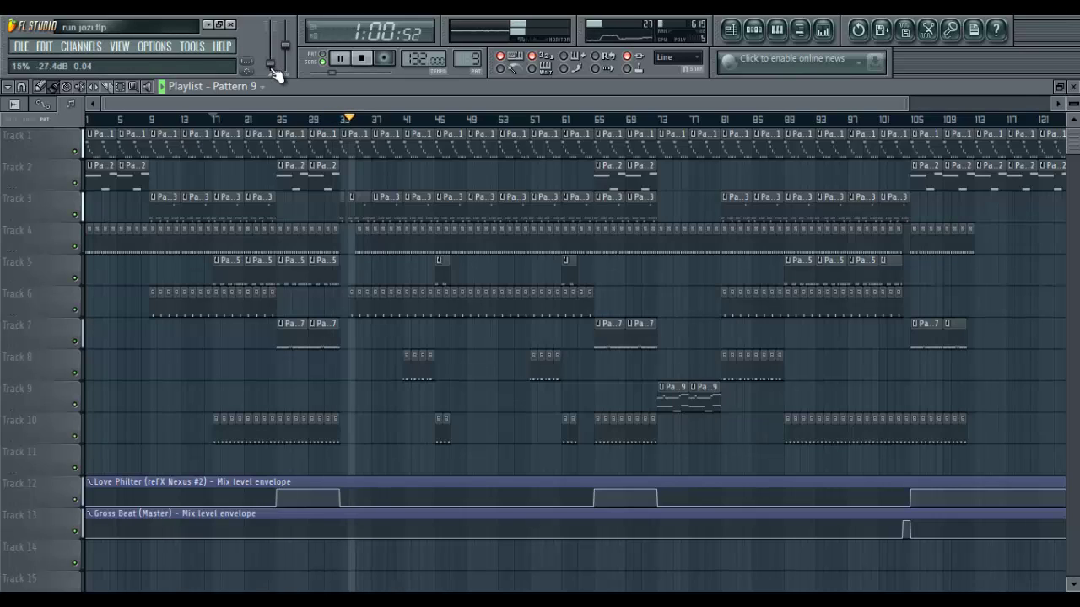